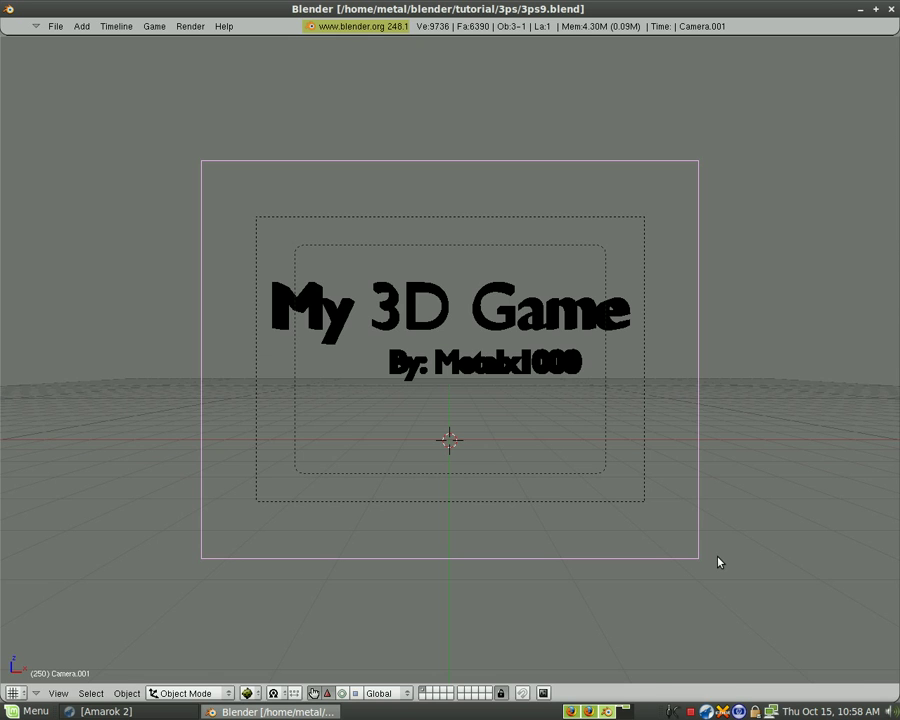
Step: Leave the maximized camera view with Ctrl+Up to bring back the logic and text editors
key(ctrl+Up)
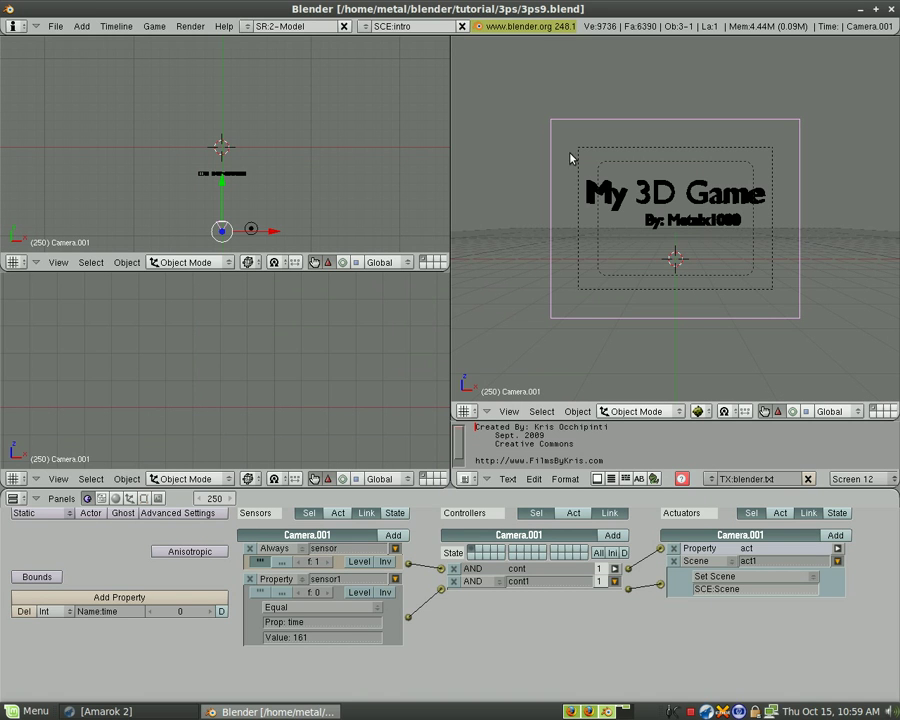
Step: Create a full copy of the intro scene and name it menu
click(362, 27)
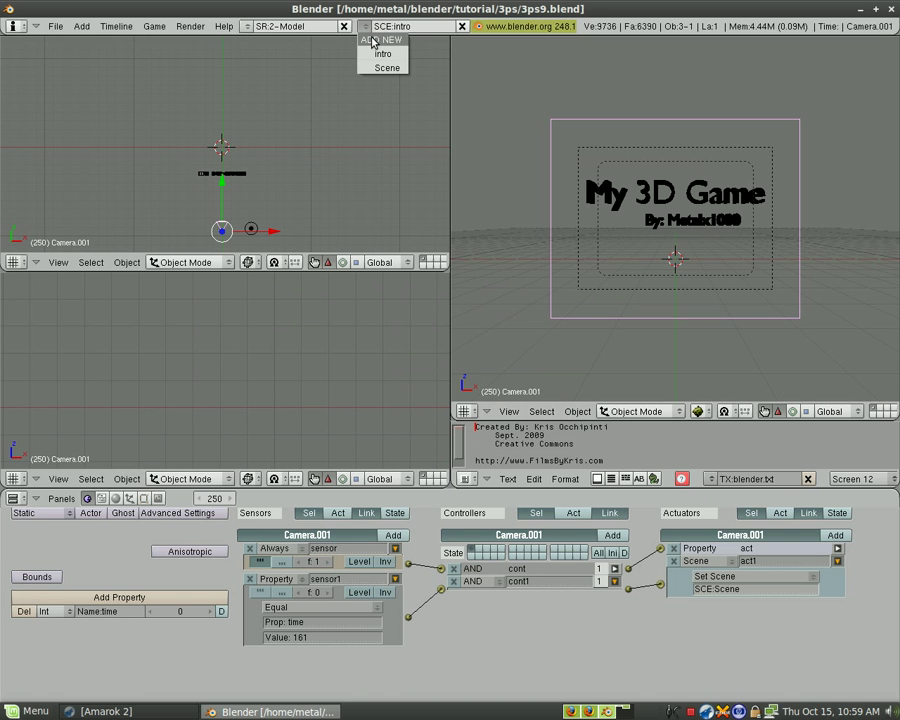
click(373, 41)
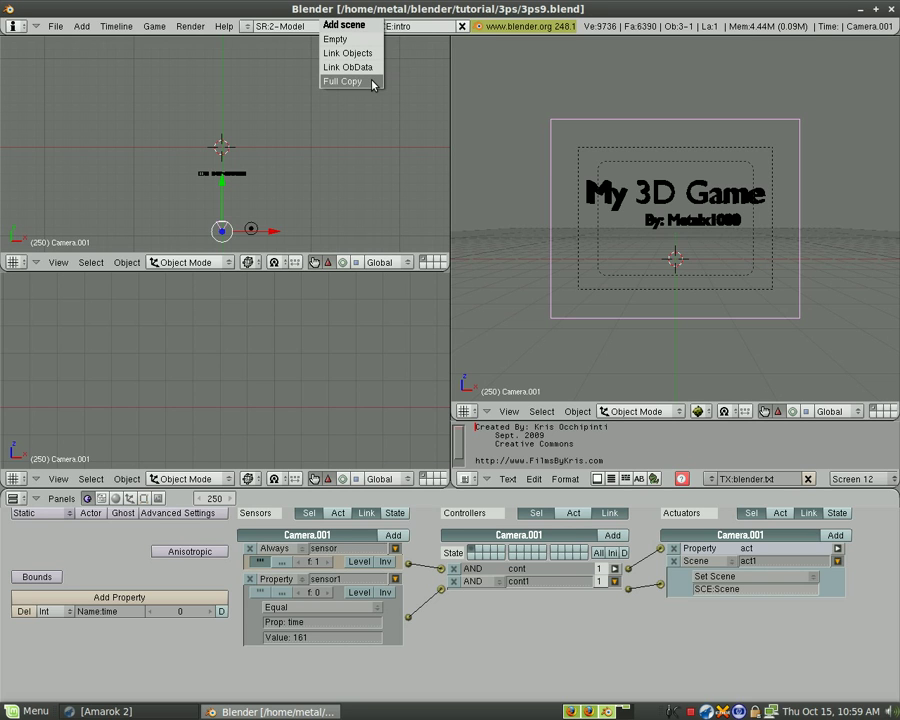
click(373, 82)
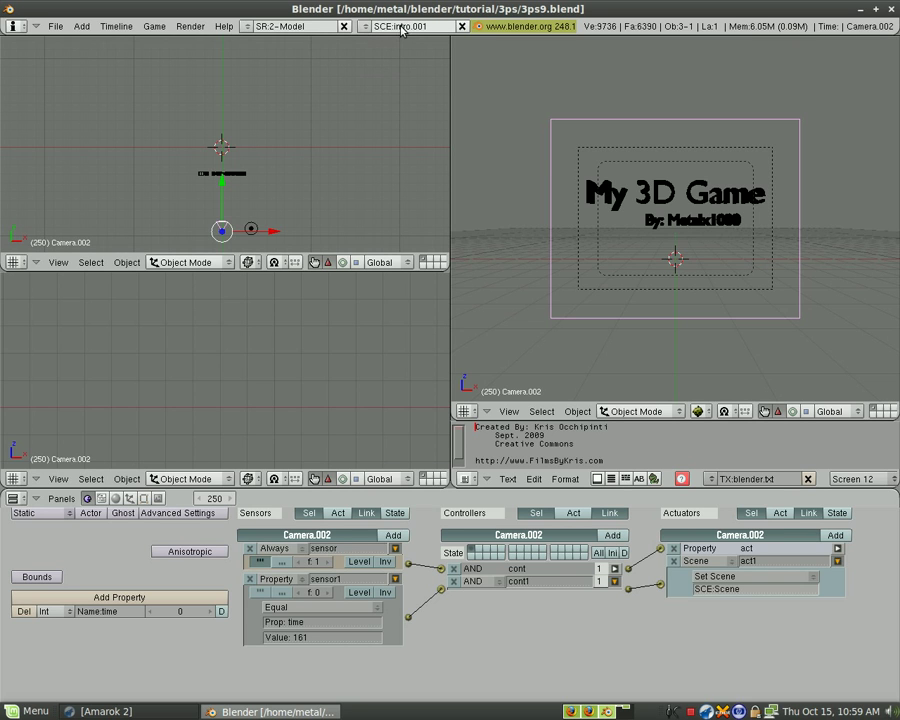
click(437, 32)
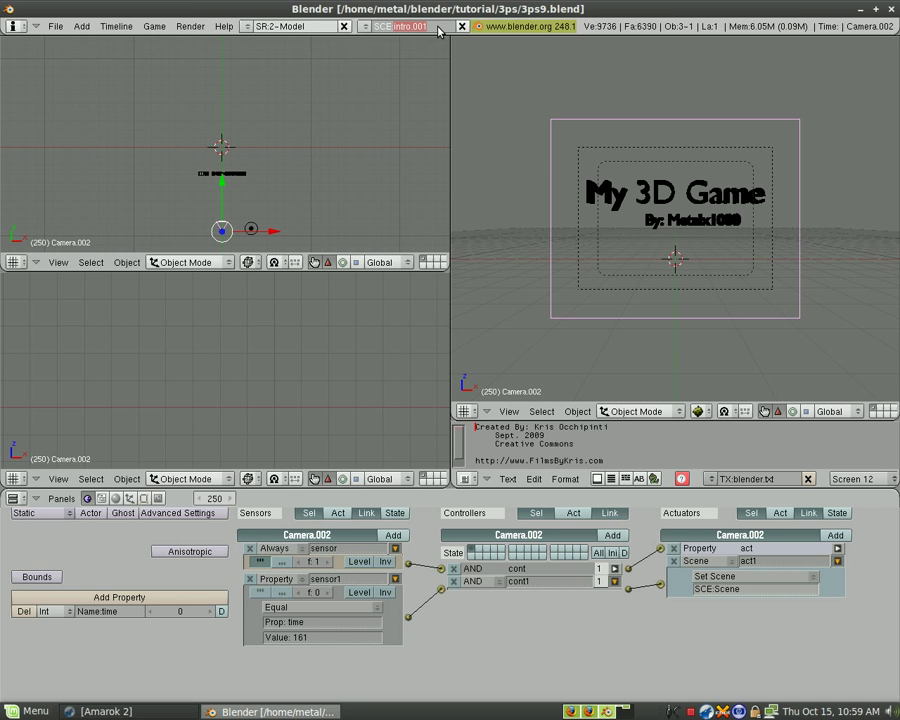
key(BackSpace)
text(menu)
key(Return)
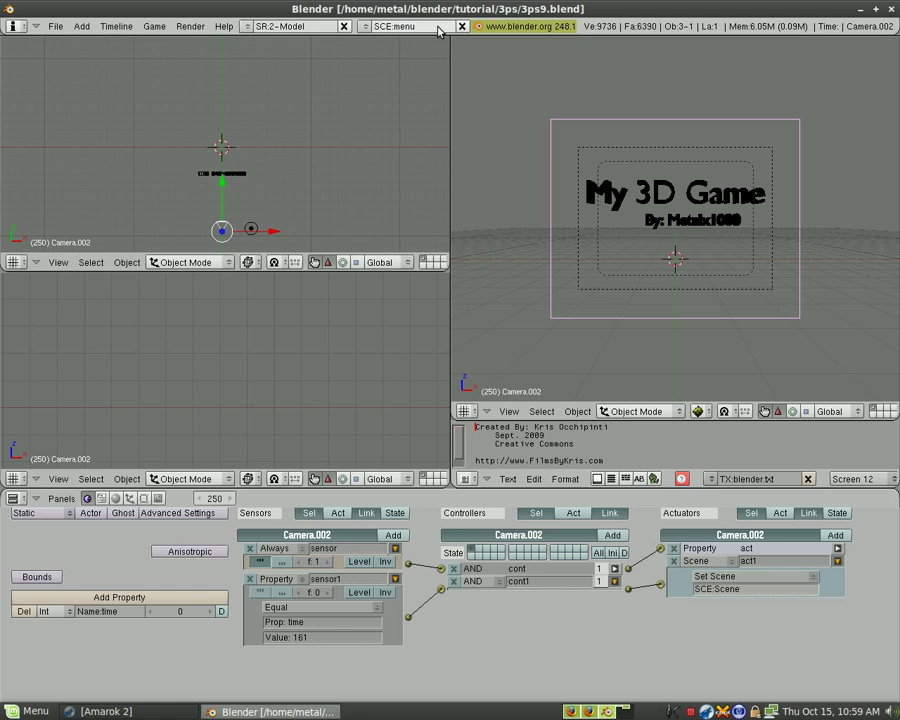
Step: Delete the title text object from the menu scene
right_click(614, 195)
key(x)
click(613, 195)
Step: Remove all the camera's sensors, controllers and Scene and Property actuators
right_click(552, 210)
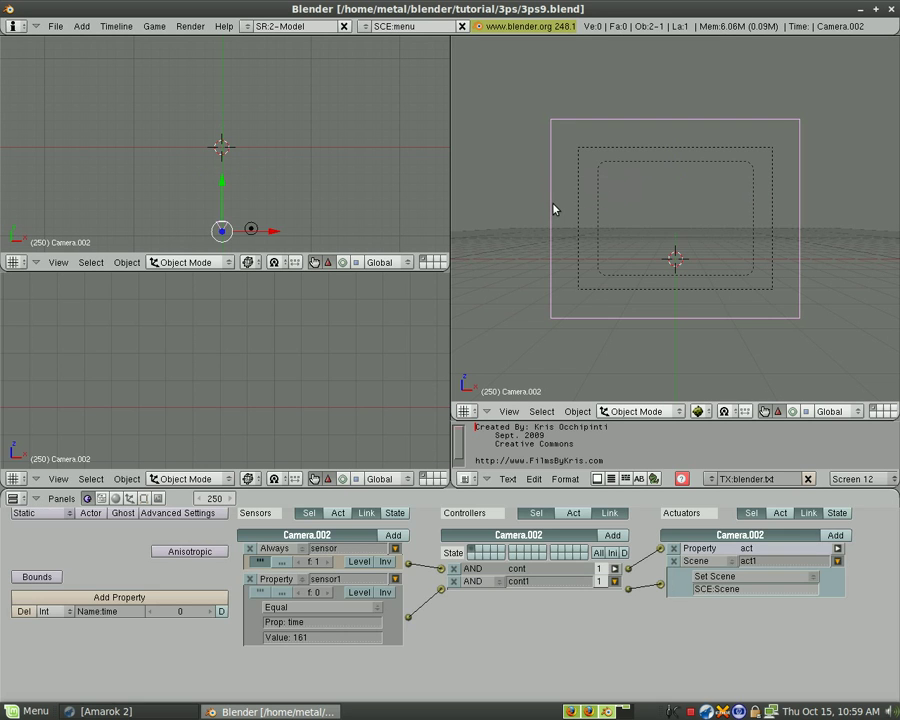
click(249, 579)
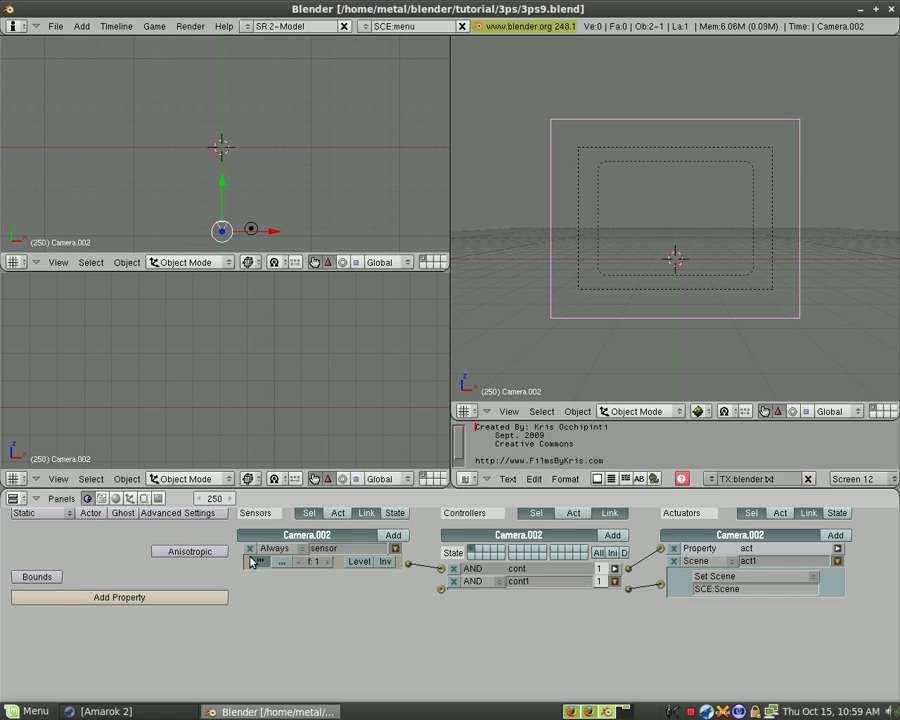
click(250, 548)
click(453, 568)
click(453, 568)
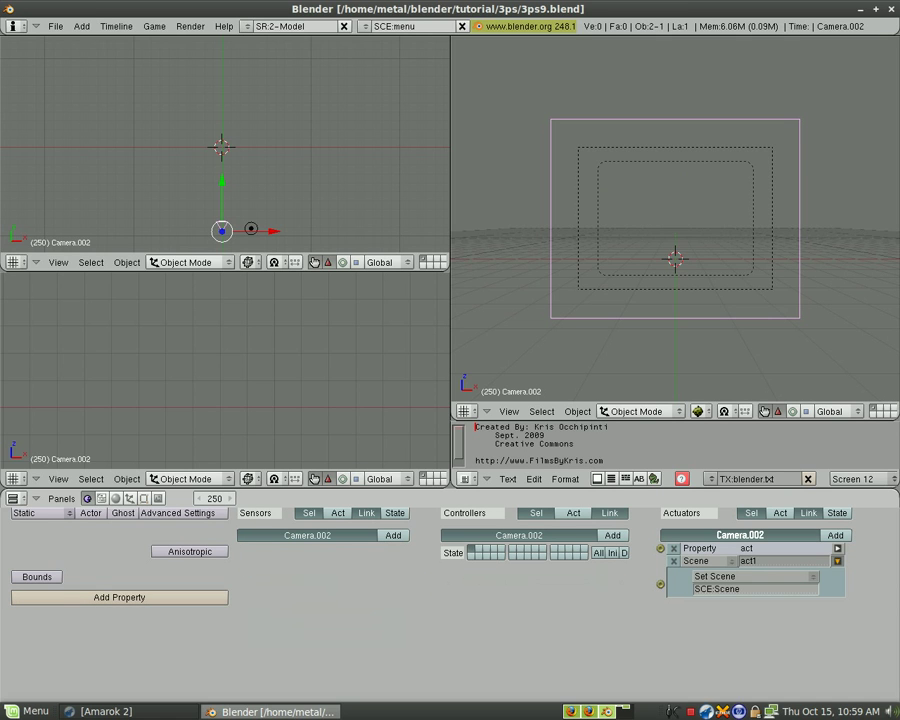
click(673, 561)
click(673, 548)
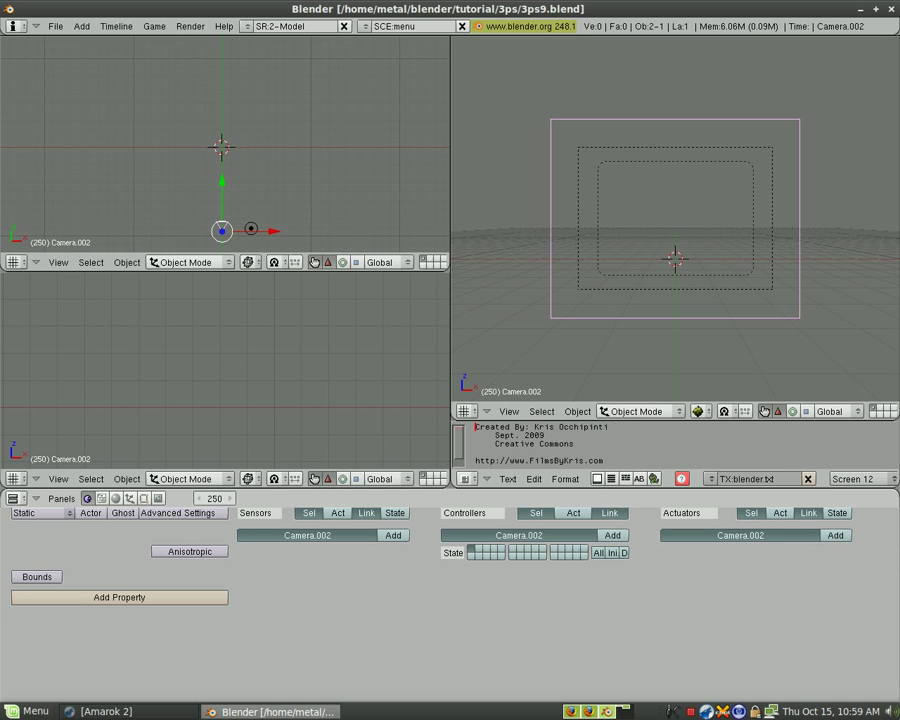
Step: Turn the lower-left area into a Text Editor with a new text named cursor
click(15, 479)
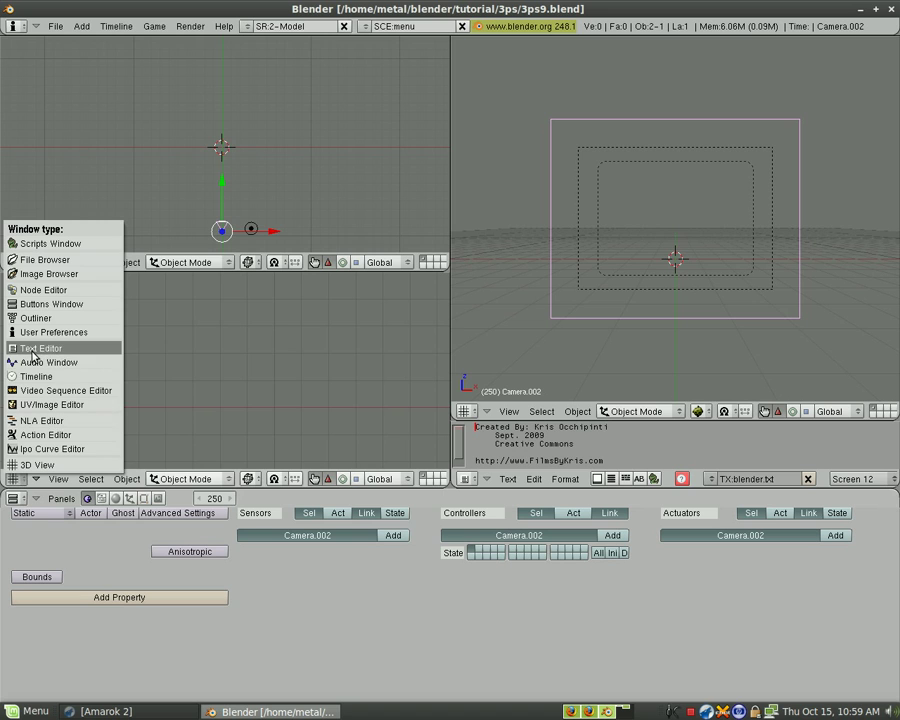
click(31, 348)
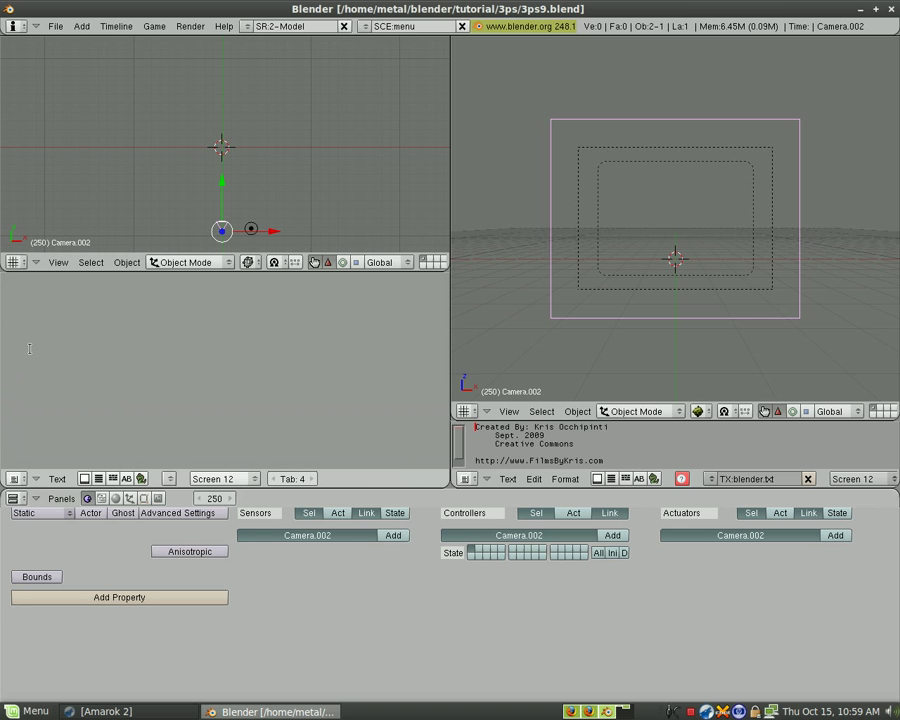
click(170, 480)
click(182, 451)
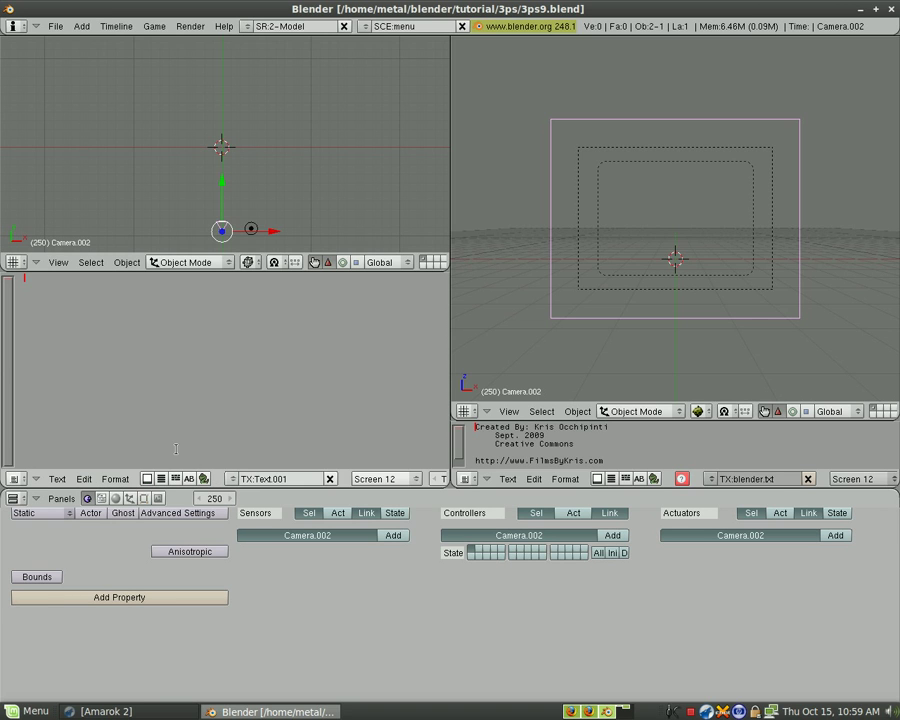
click(315, 480)
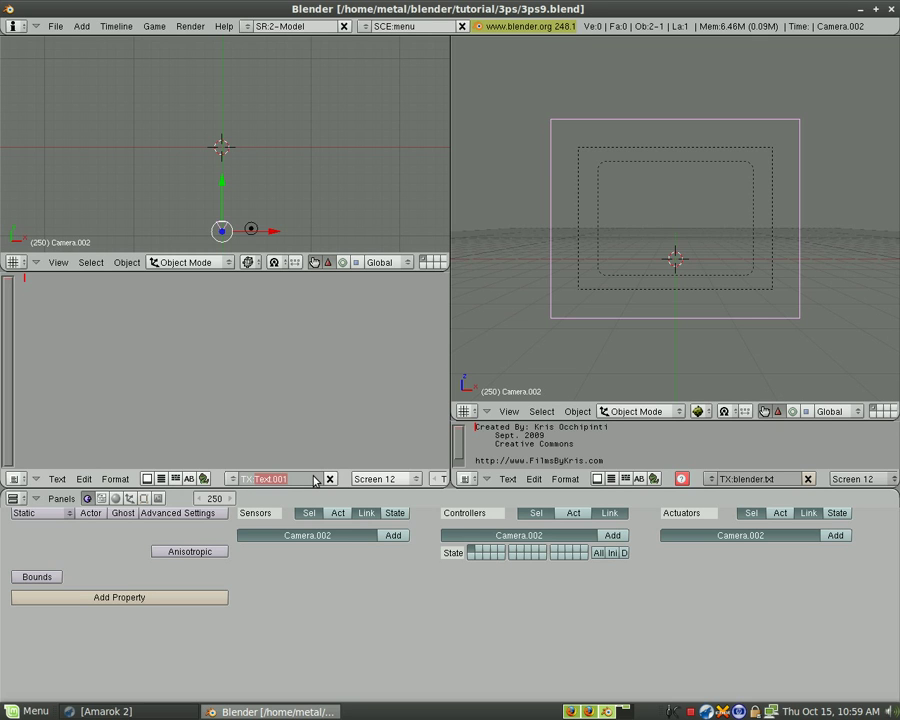
key(BackSpace)
text(cursor)
key(Return)
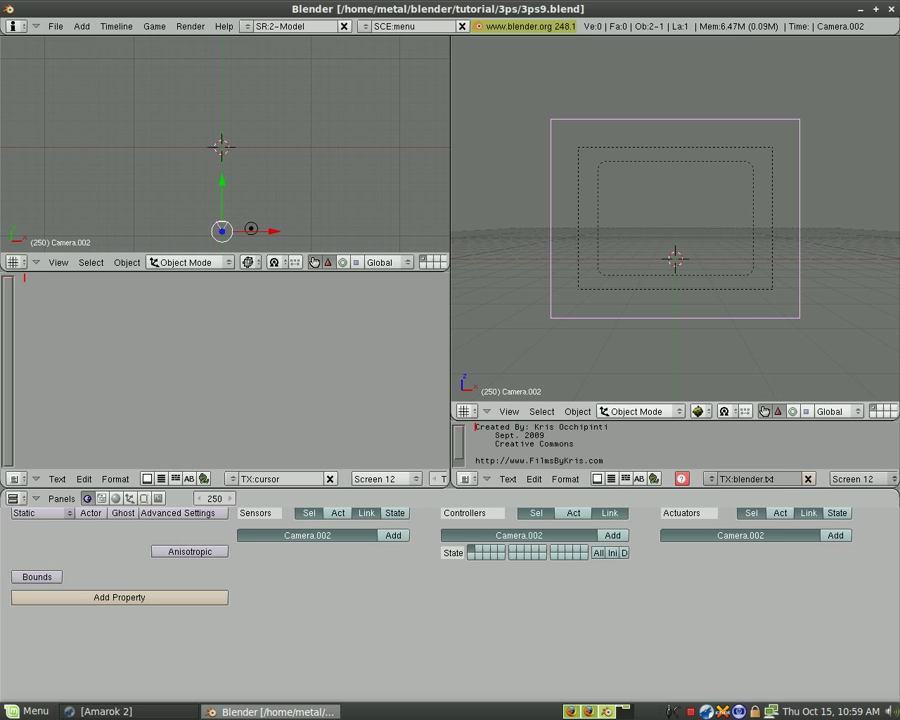
Step: Test-run the game, then paste the import Rasterizer and showMouse(1) code
key(p)
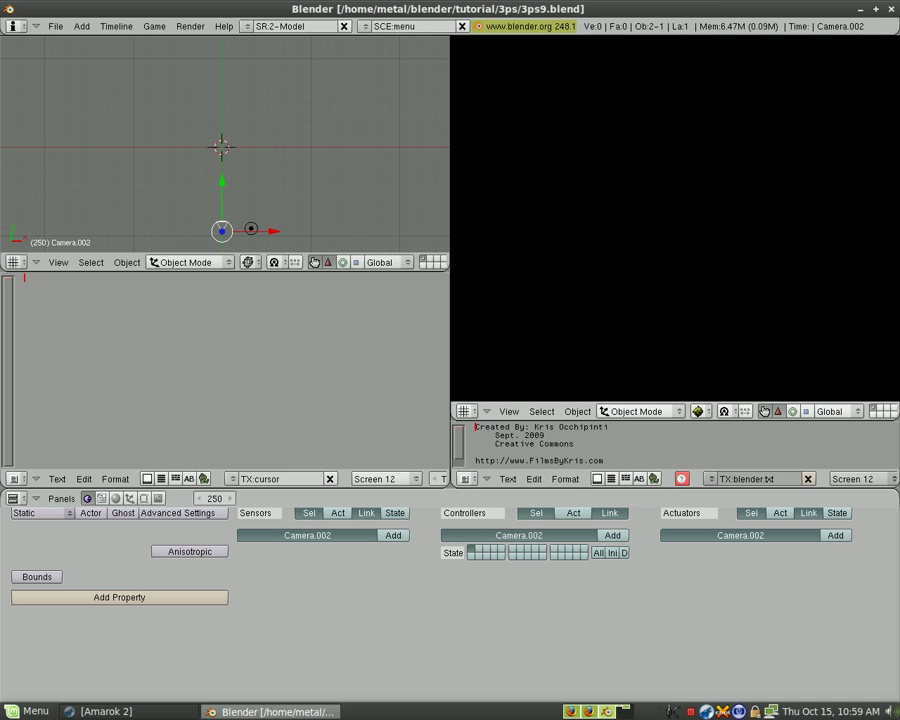
key(Escape)
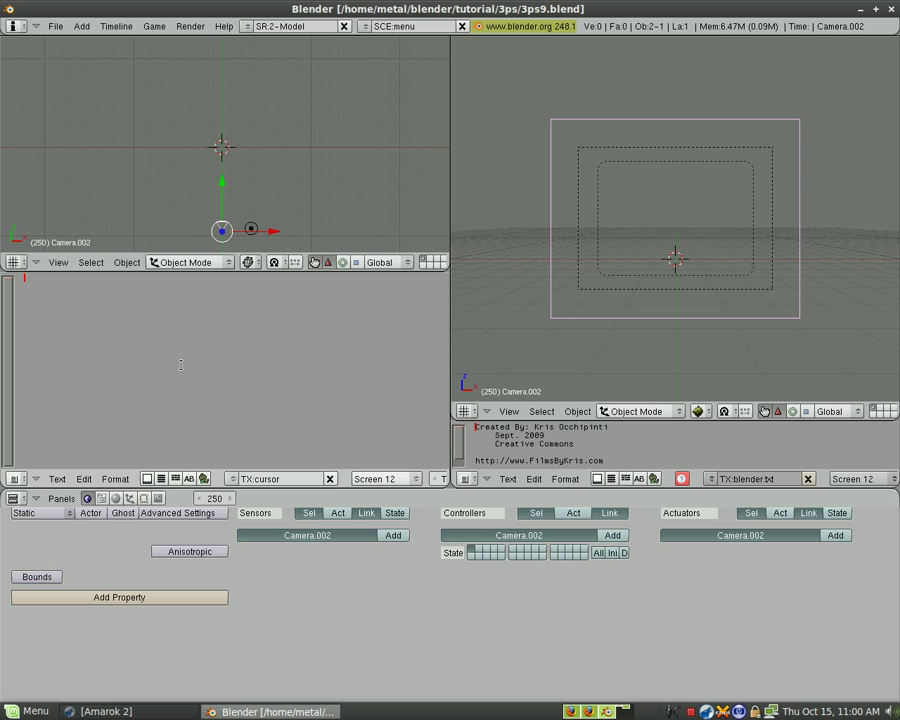
key(ctrl+v)
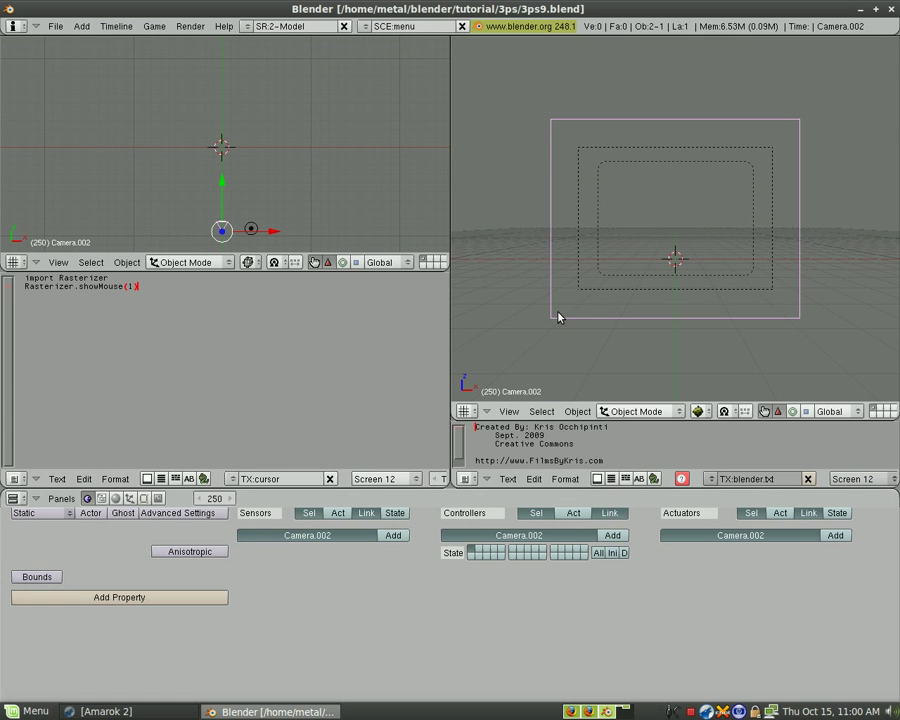
Step: Link an Always sensor to a Python controller running the cursor script, then test-run the game
click(397, 537)
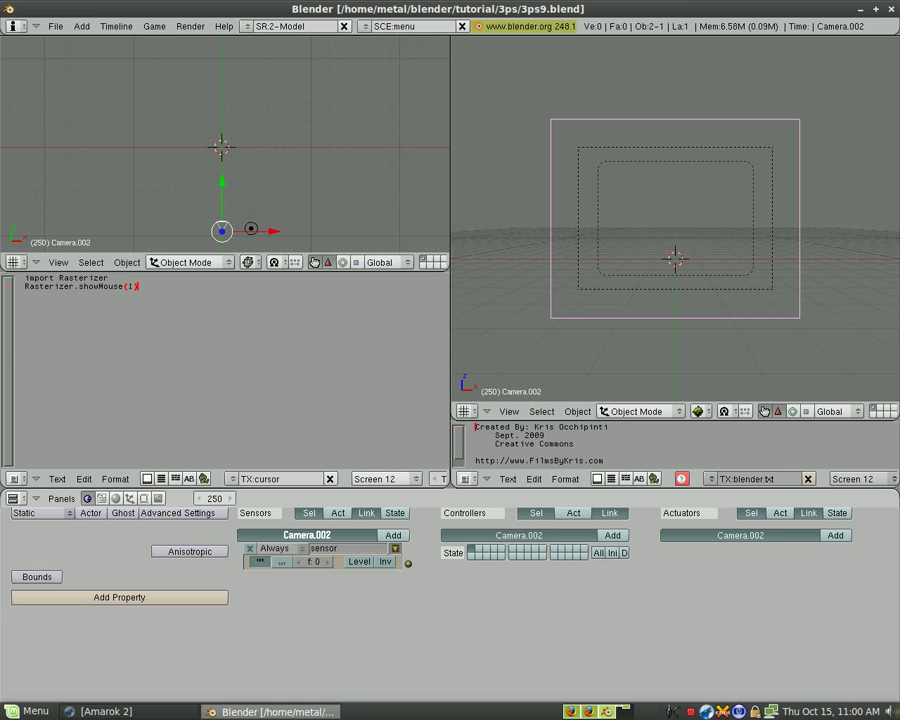
click(612, 537)
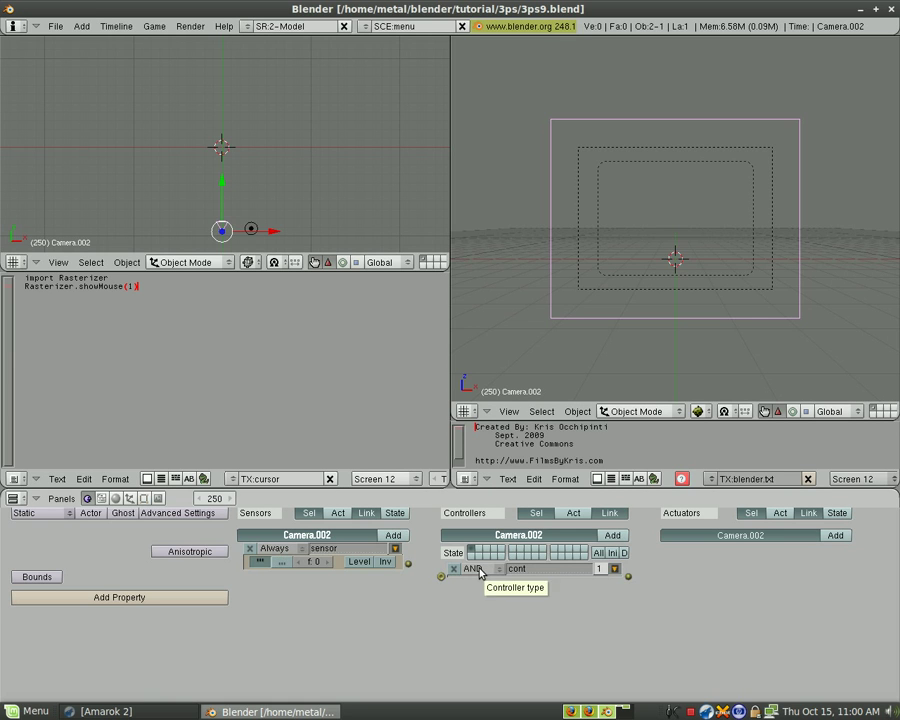
drag(408, 564, 441, 577)
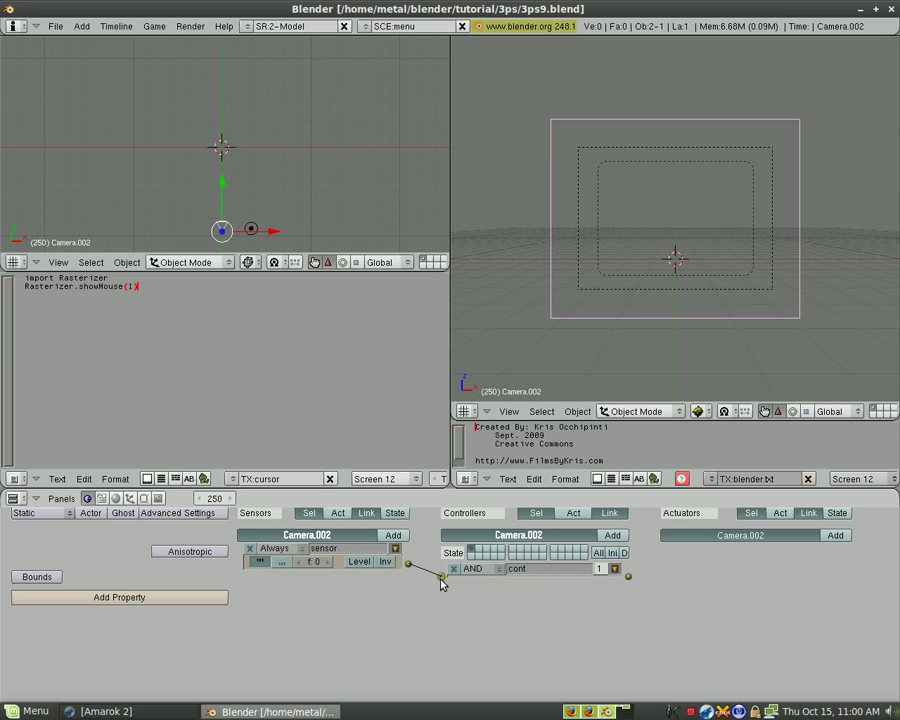
click(488, 569)
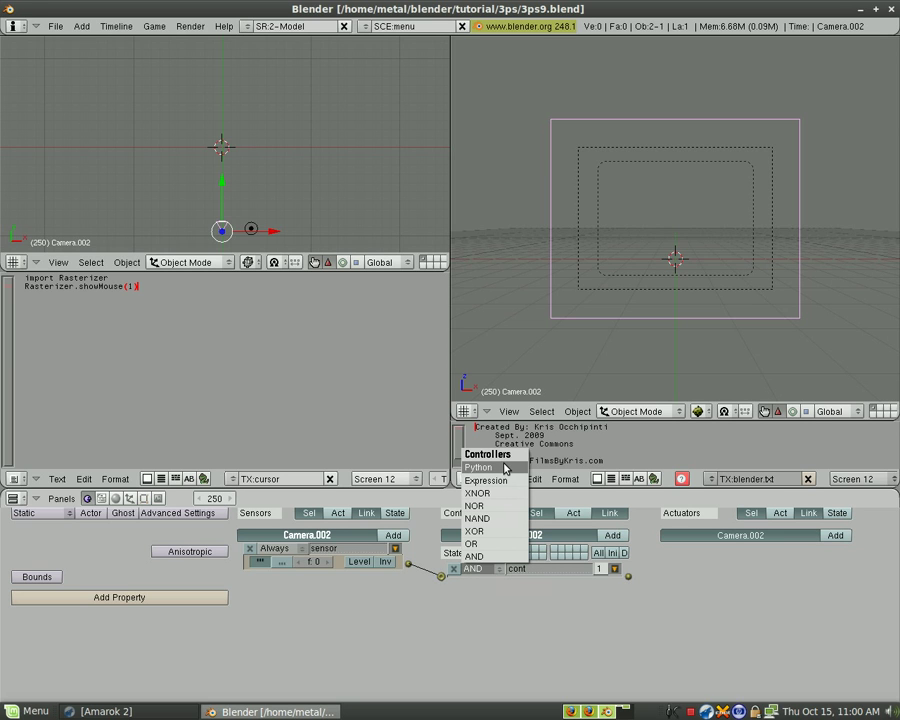
click(503, 468)
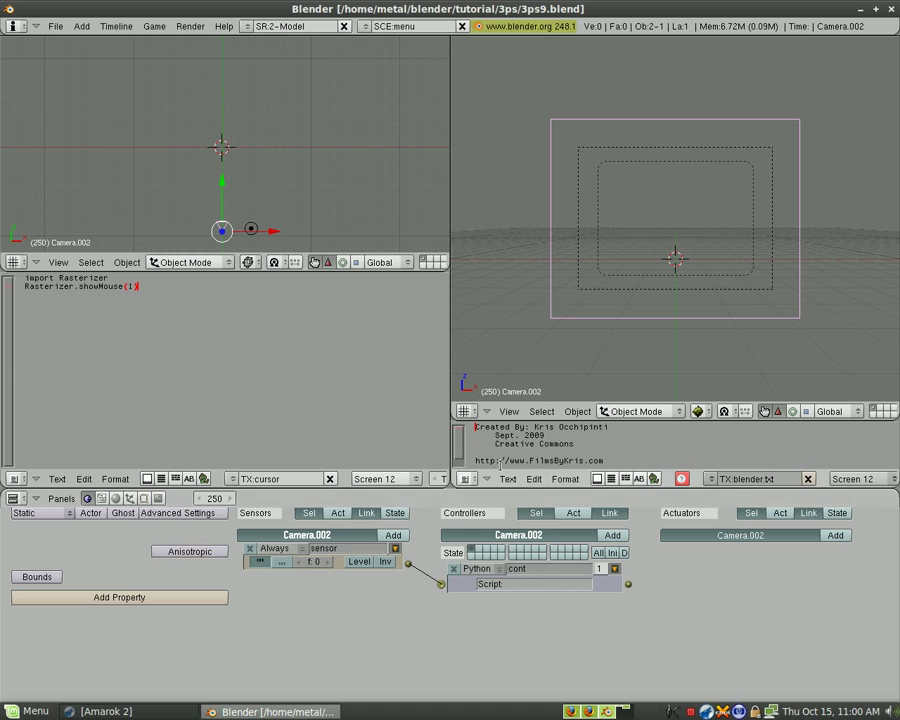
click(535, 588)
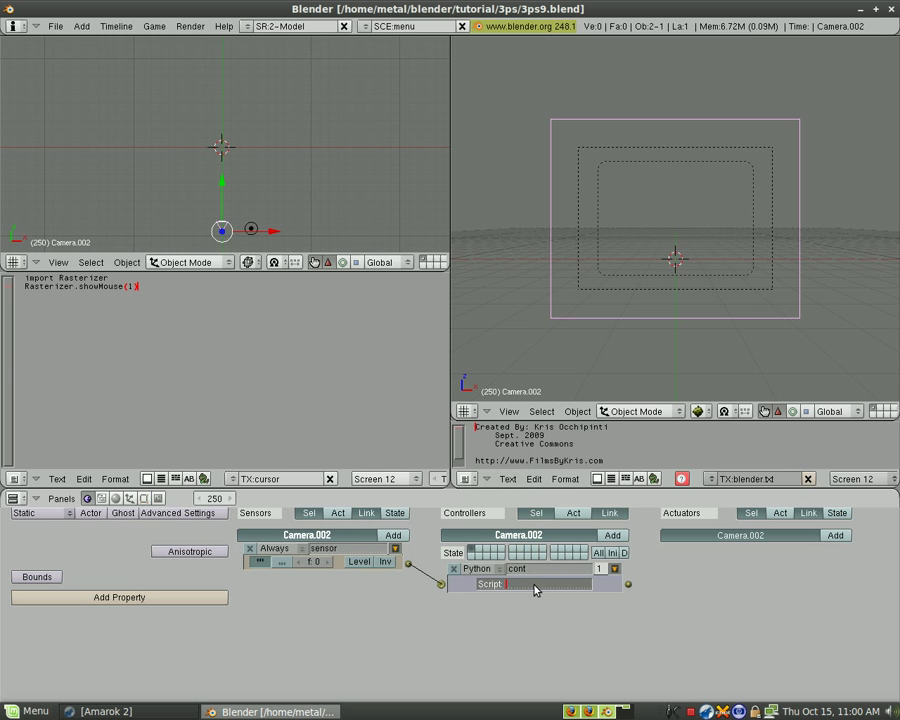
text(cursor)
key(Return)
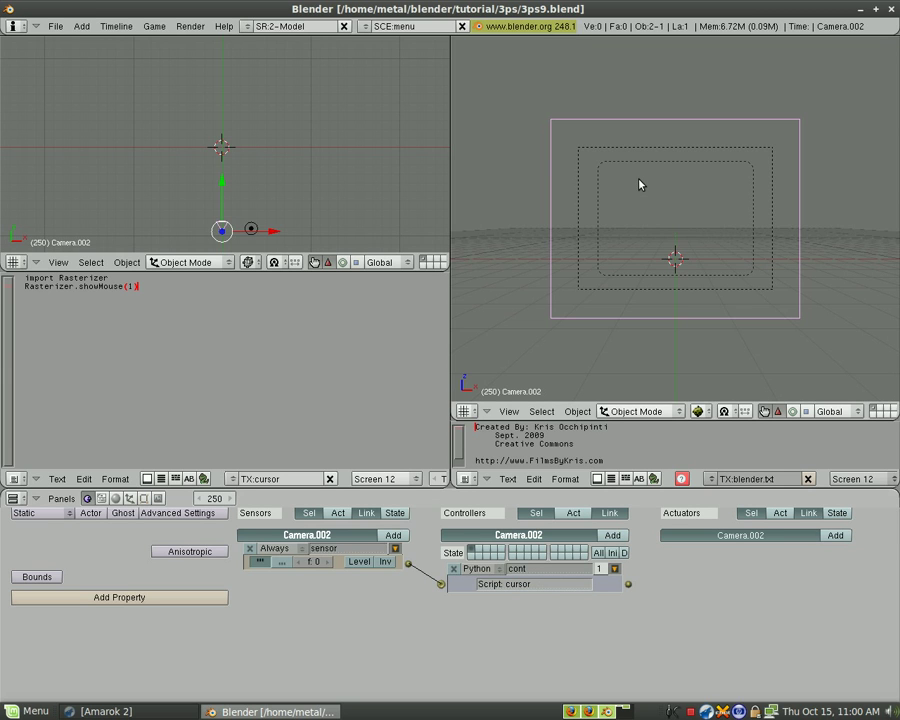
key(p)
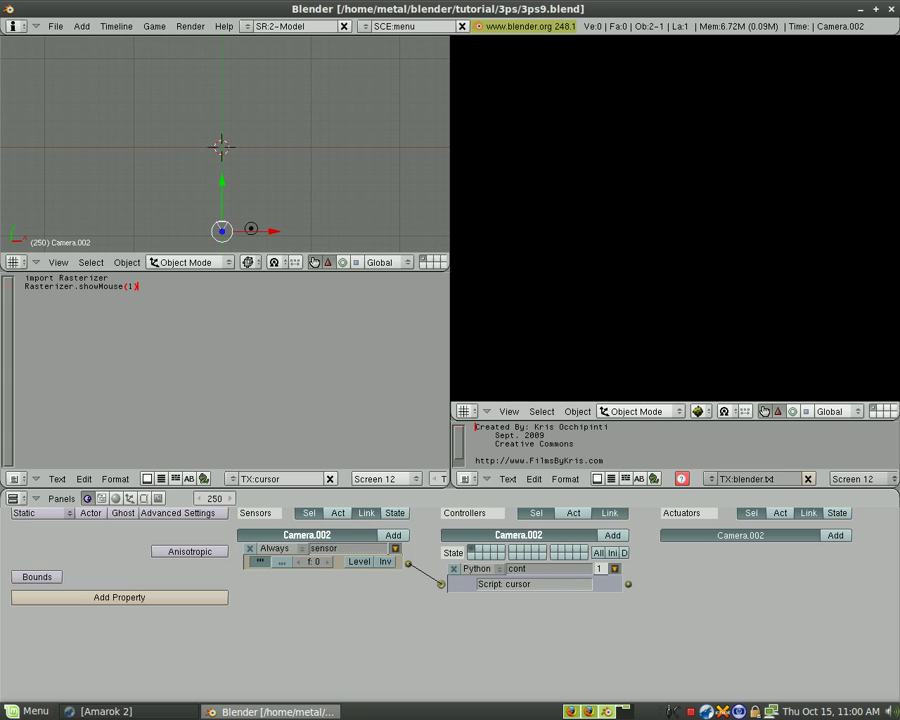
key(Escape)
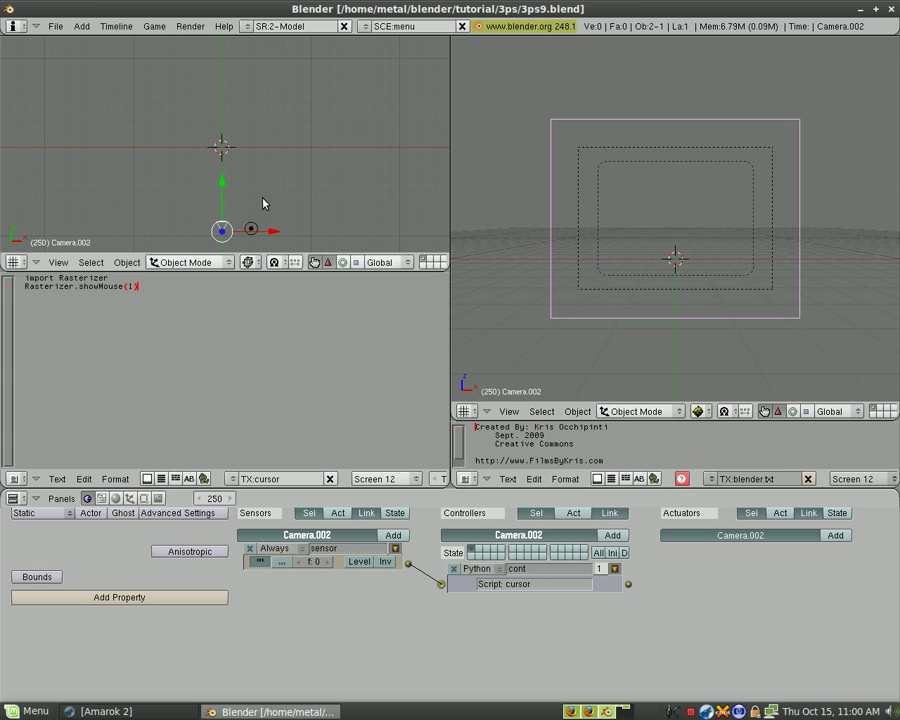
Step: Switch the text area back to a 3D view and add a new plane
click(13, 479)
click(22, 465)
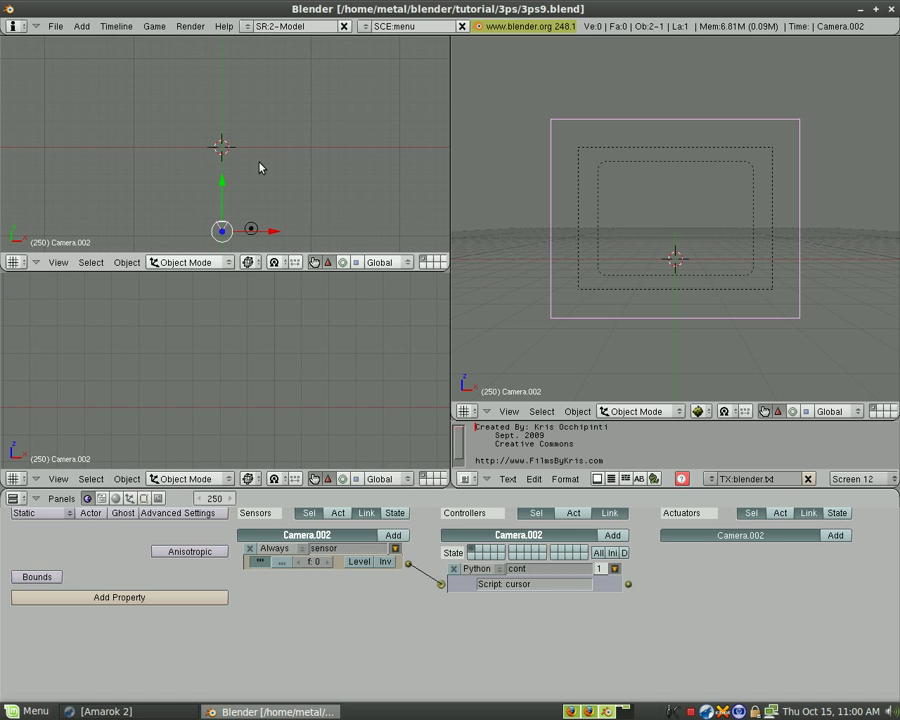
key(space)
mouse_move(360, 160)
click(416, 159)
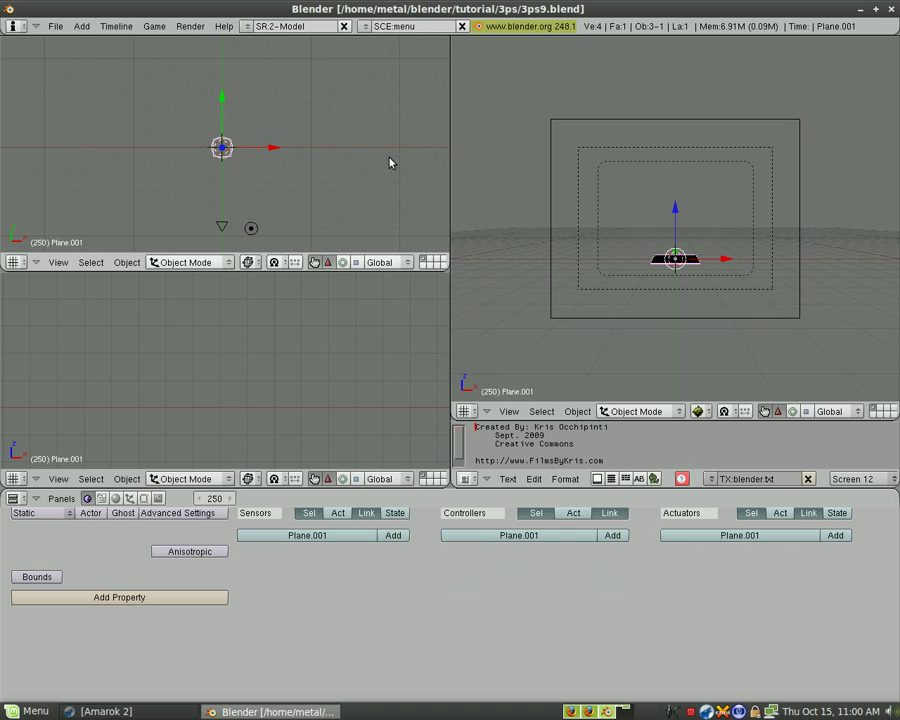
Step: Shrink the plane and rotate it -90° so it stands upright
key(KP_3)
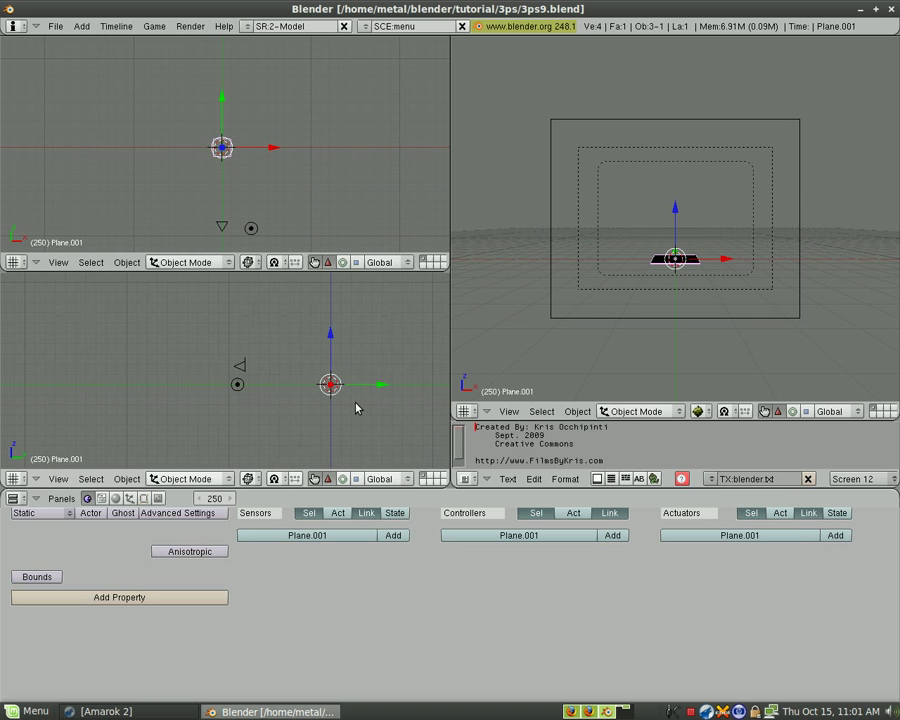
key(s)
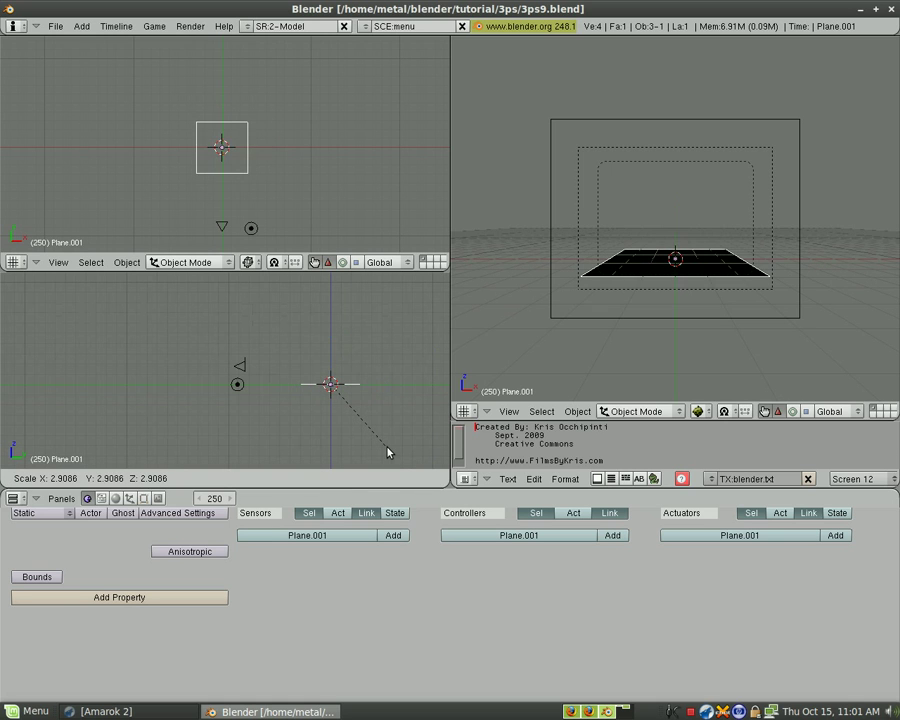
click(382, 451)
key(r)
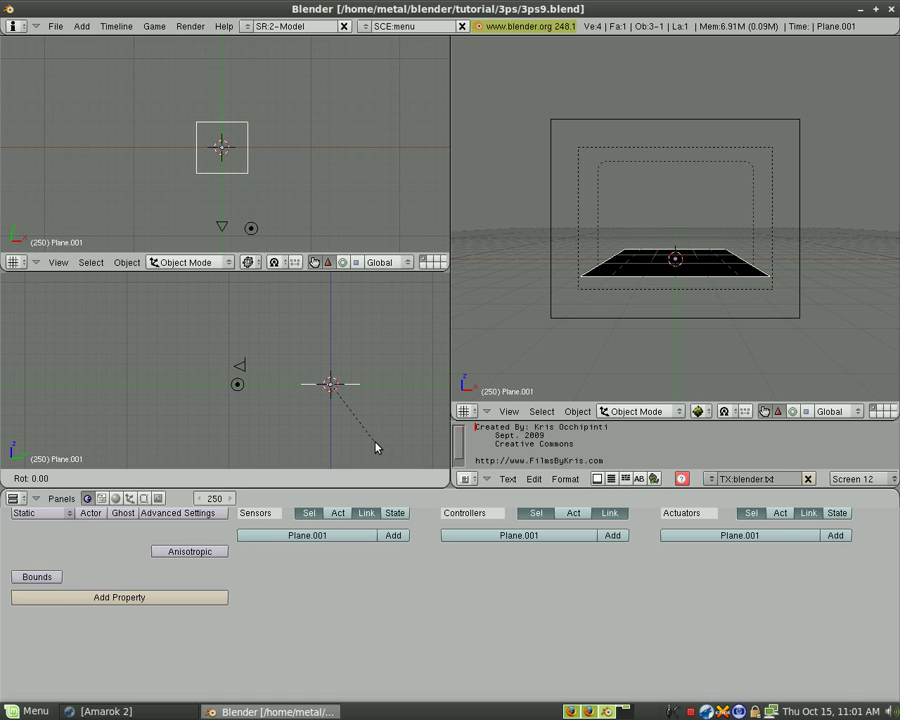
click(380, 354)
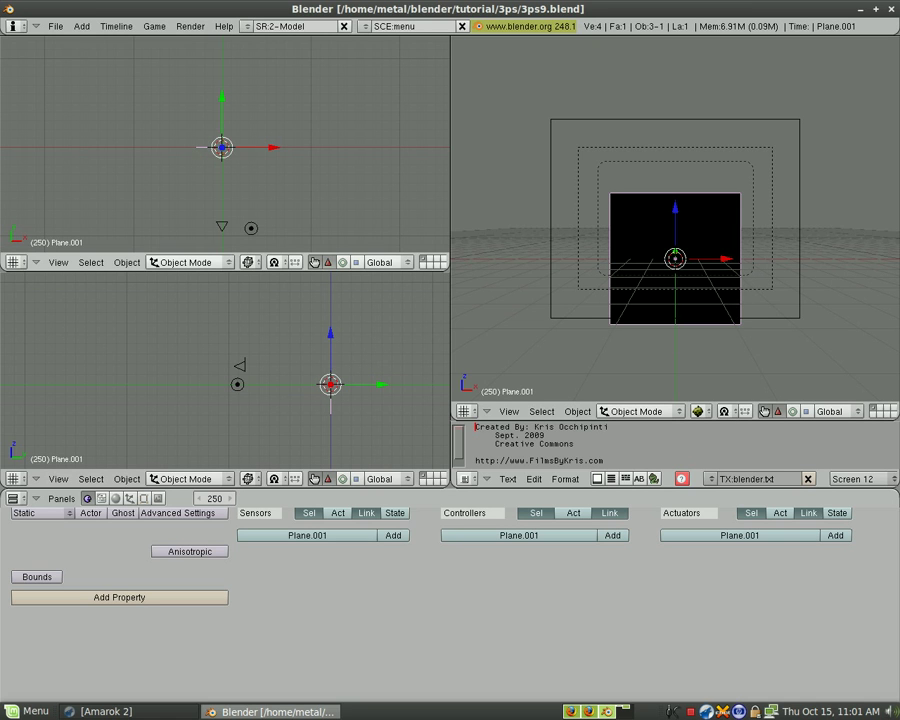
key(KP_1)
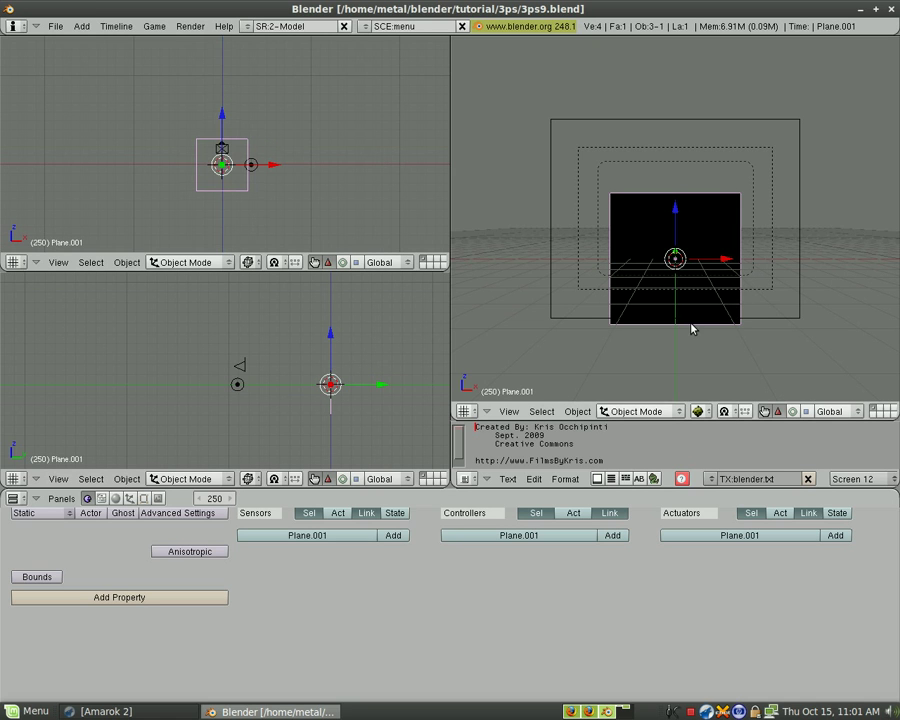
Step: Raise the plane and enlarge it until it fills the camera frame
key(g)
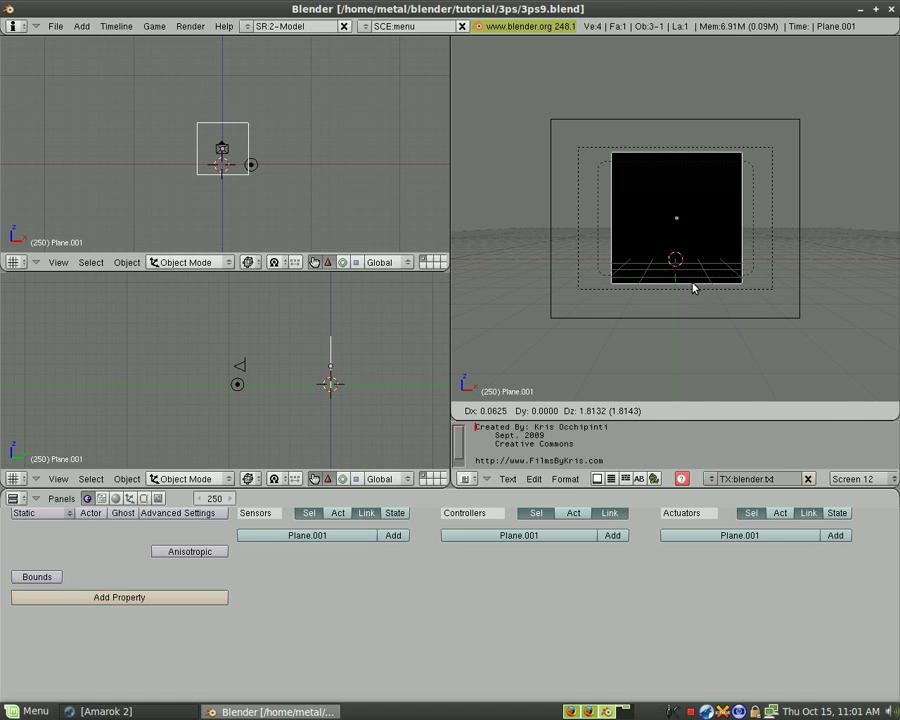
click(693, 285)
key(s)
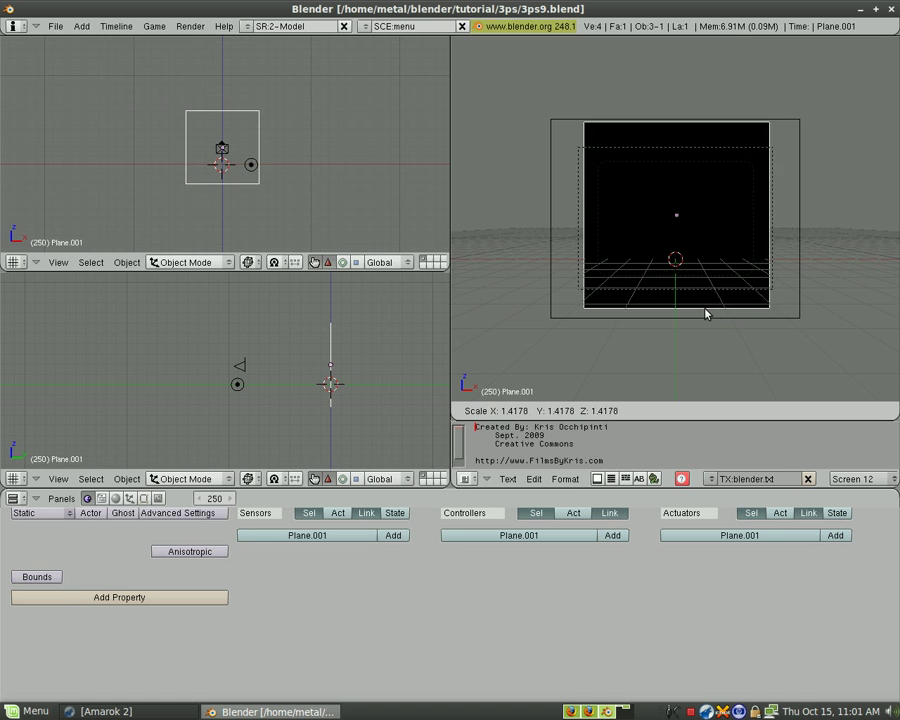
click(706, 319)
key(s)
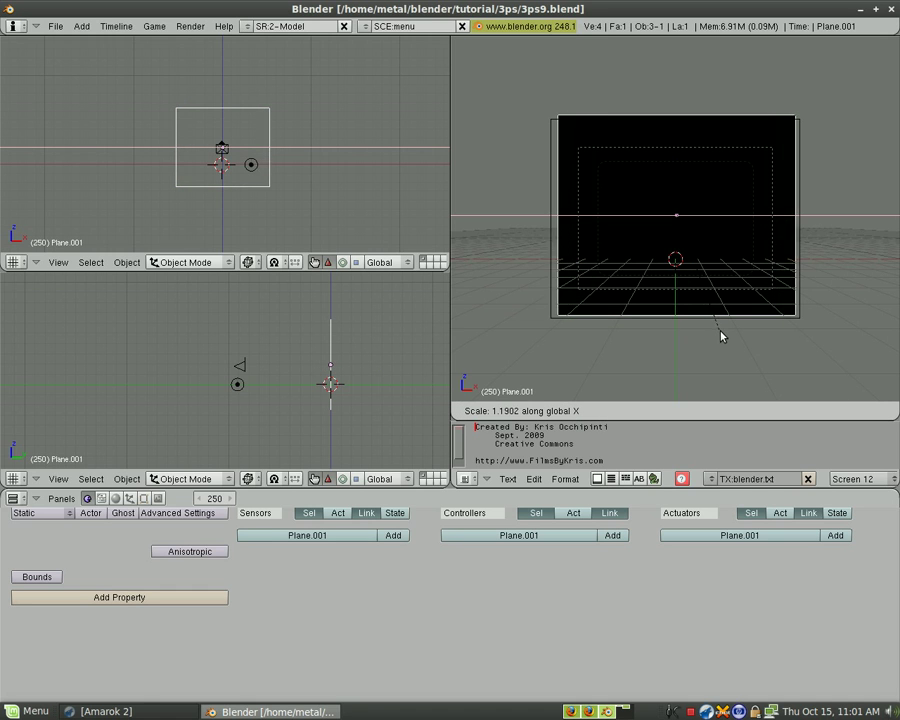
click(724, 347)
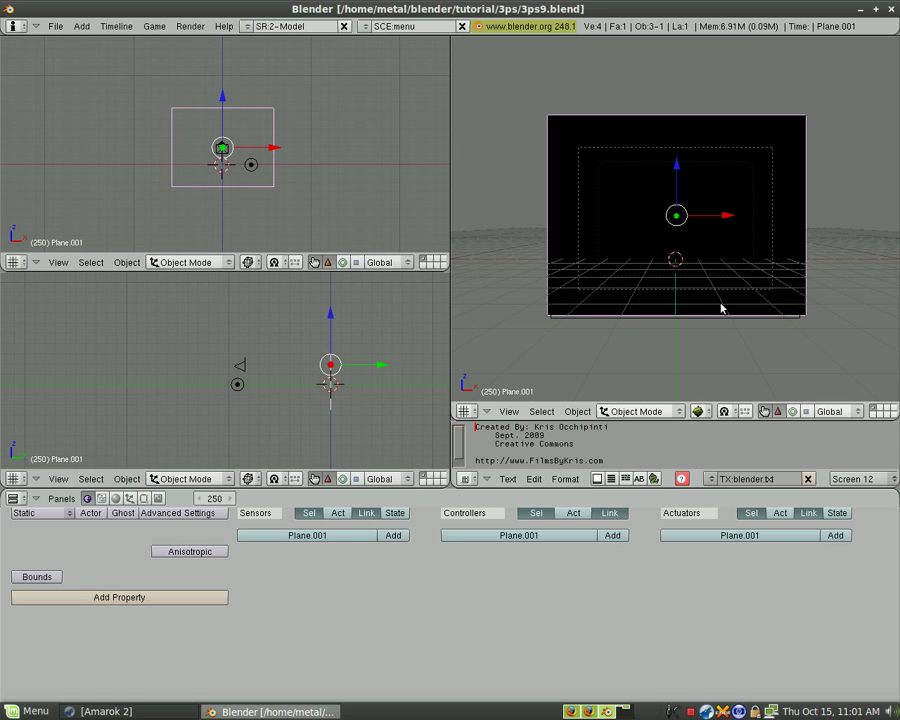
key(Home)
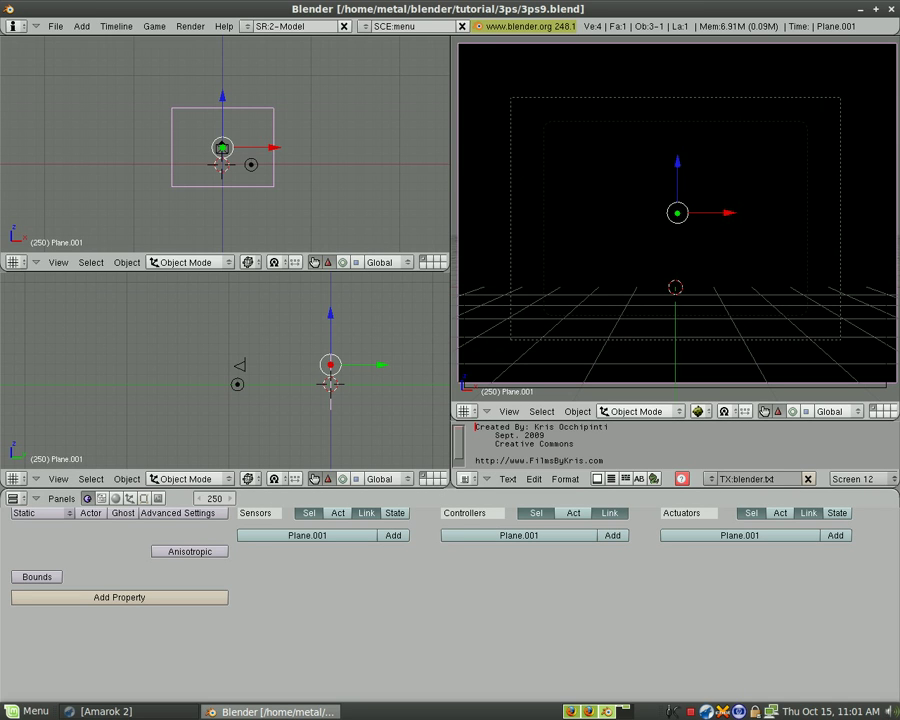
Step: Make the lower-left area a UV/Image Editor and unwrap the plane's face in Edit Mode
click(15, 479)
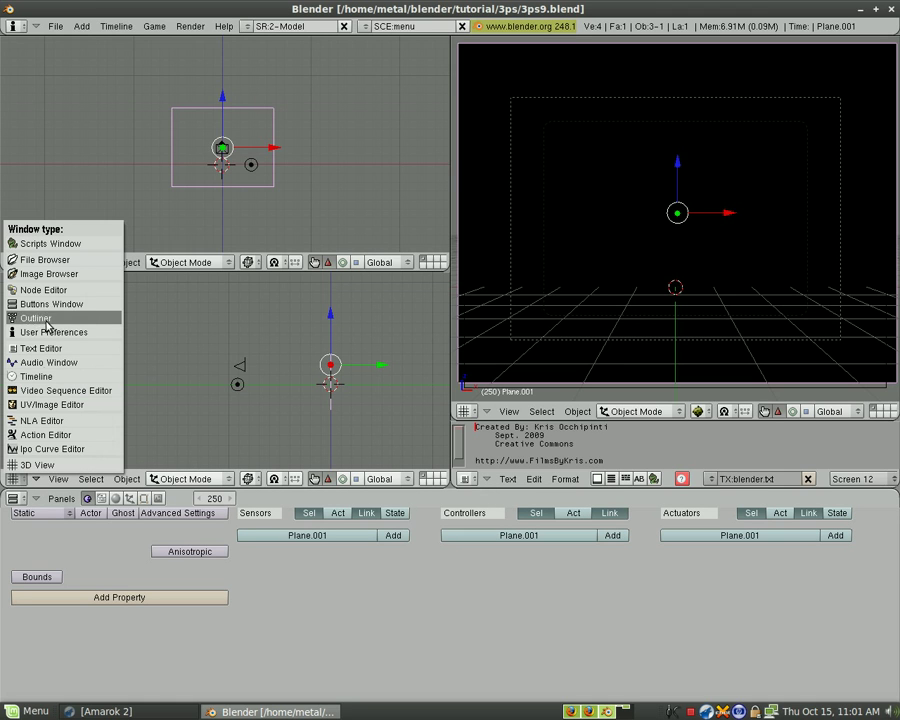
click(59, 405)
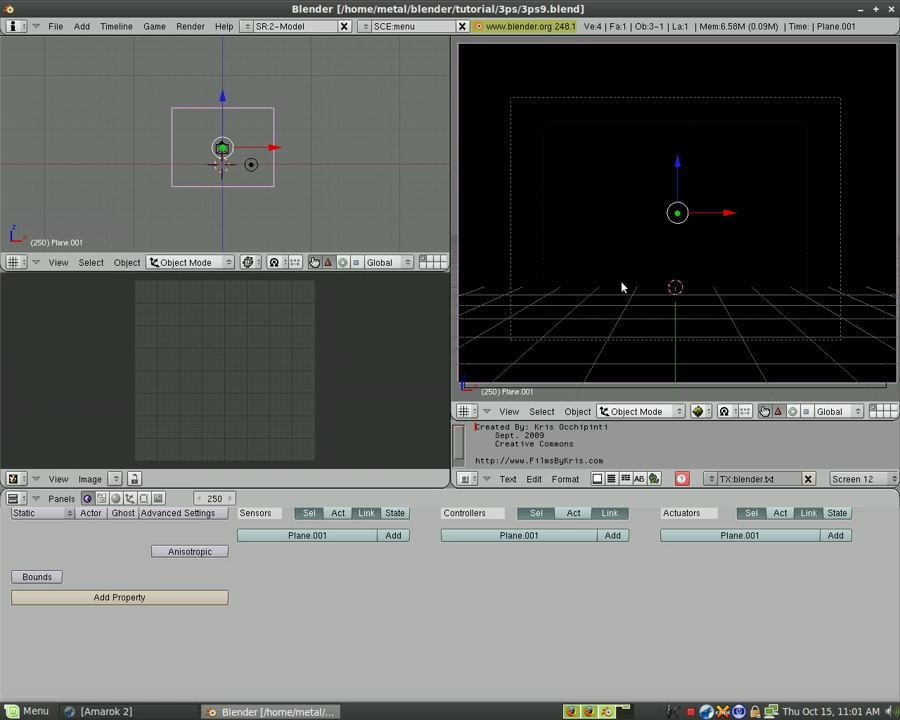
key(Tab)
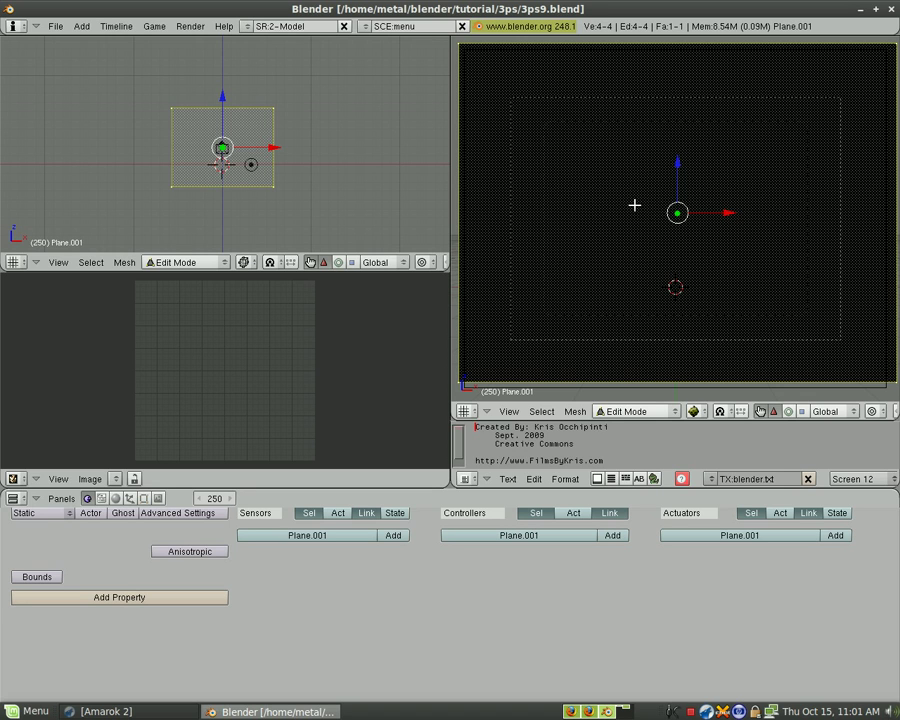
key(u)
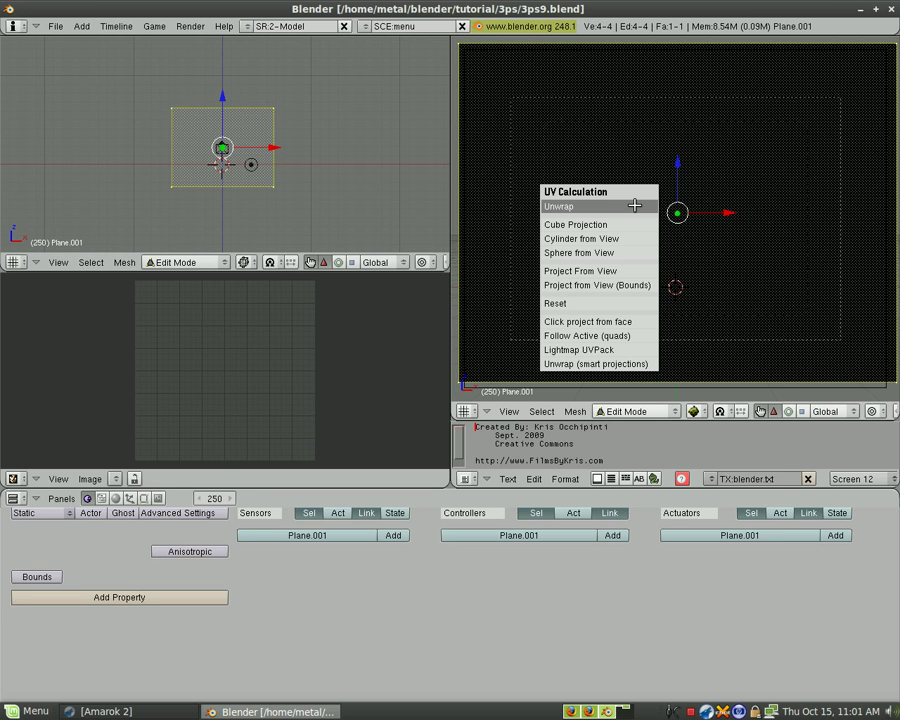
click(634, 205)
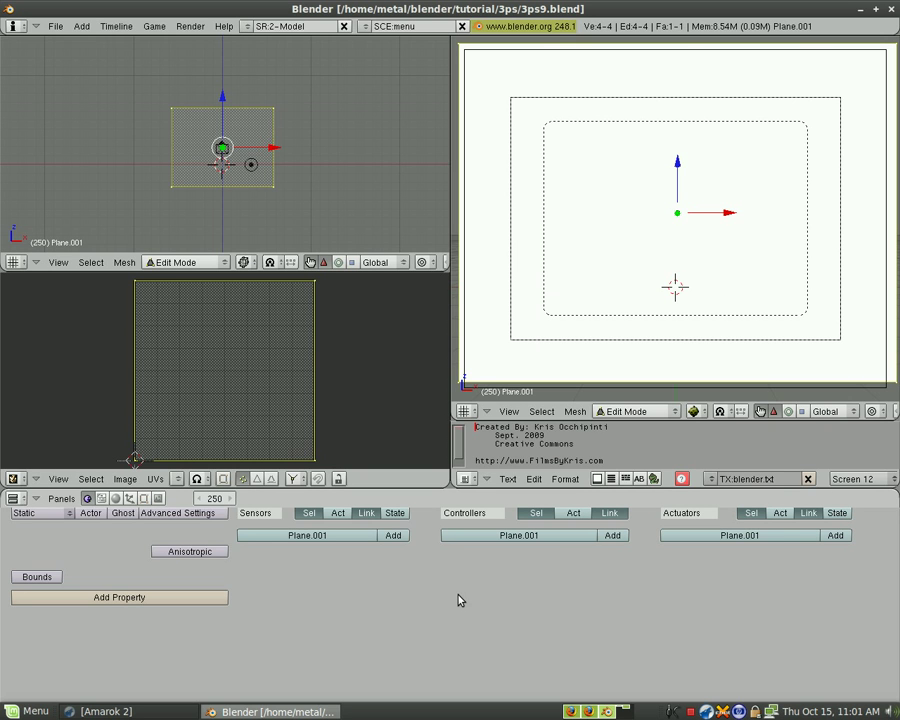
key(ctrl+alt+Left)
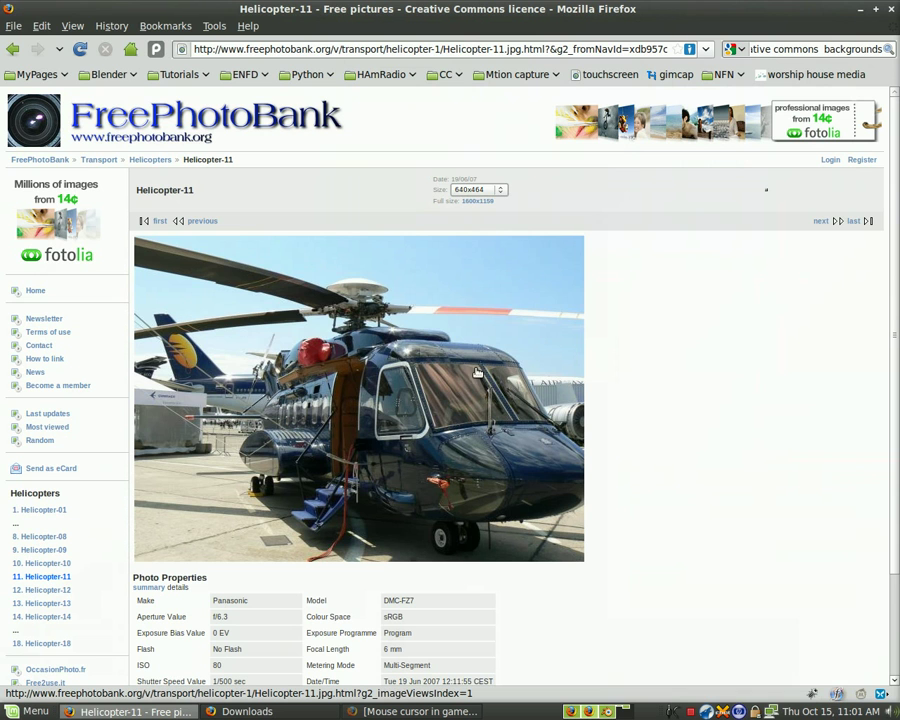
Step: Save the helicopter photo as Helicopter-11.jpg, replacing the existing copy
right_click(340, 378)
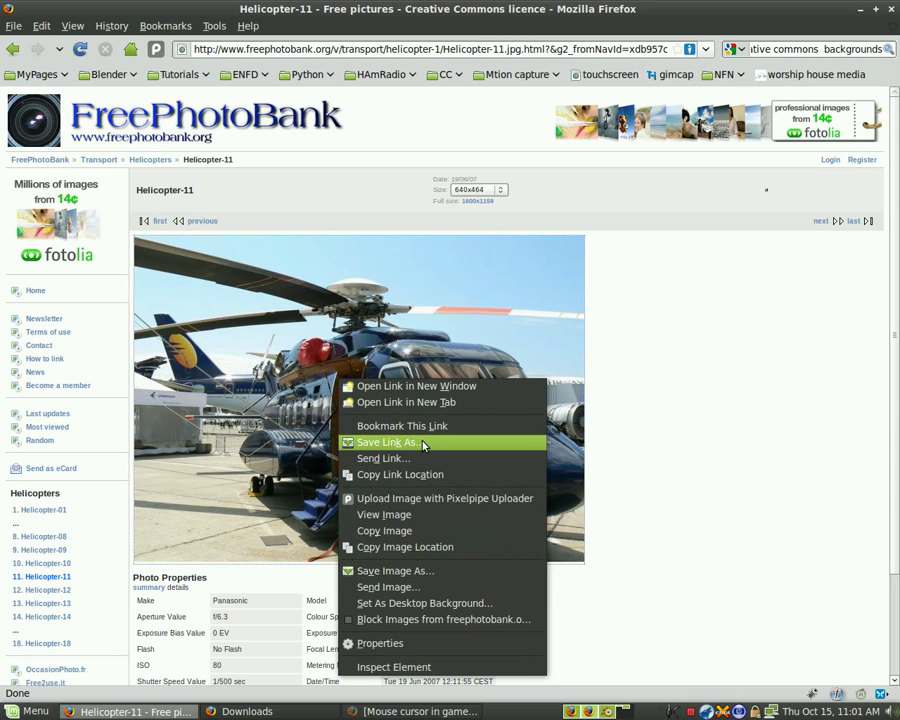
click(425, 572)
click(751, 576)
click(560, 431)
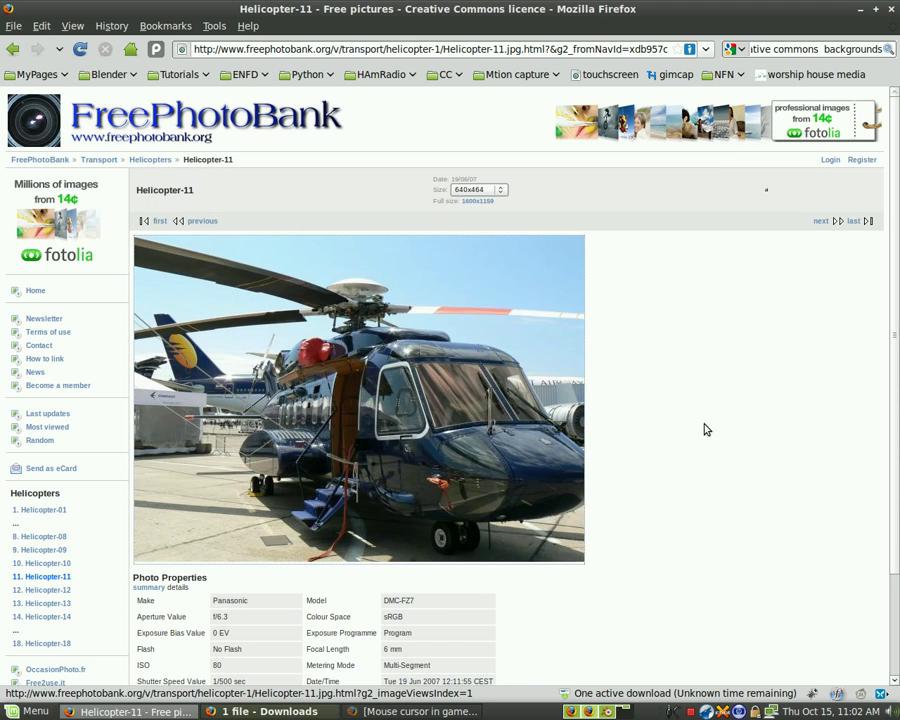
Step: Load Helicopter-11.jpg from the images folder onto the plane in the UV editor
key(alt+Tab)
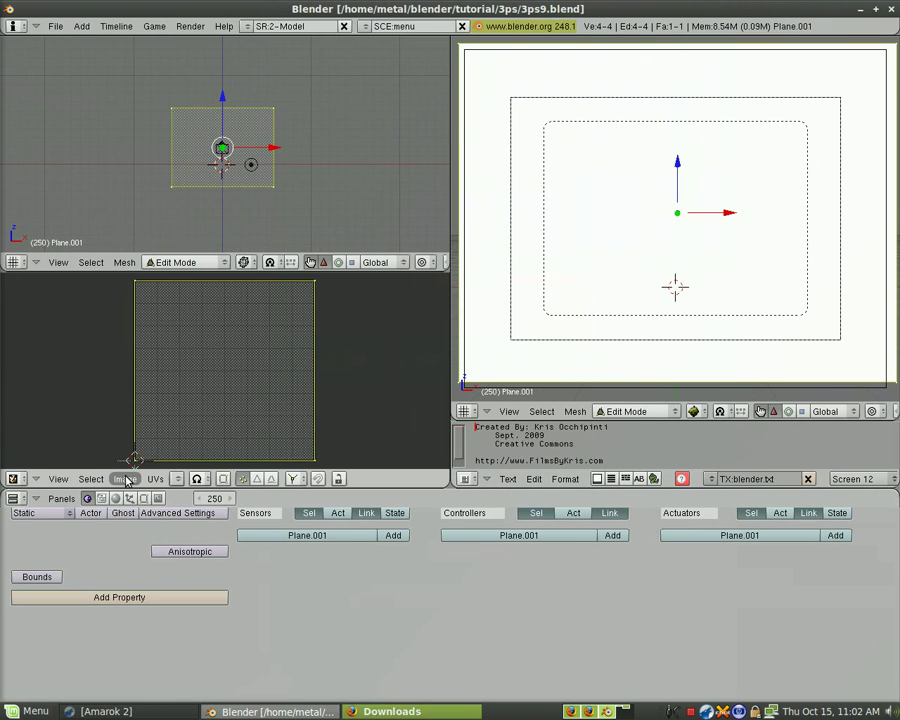
click(125, 479)
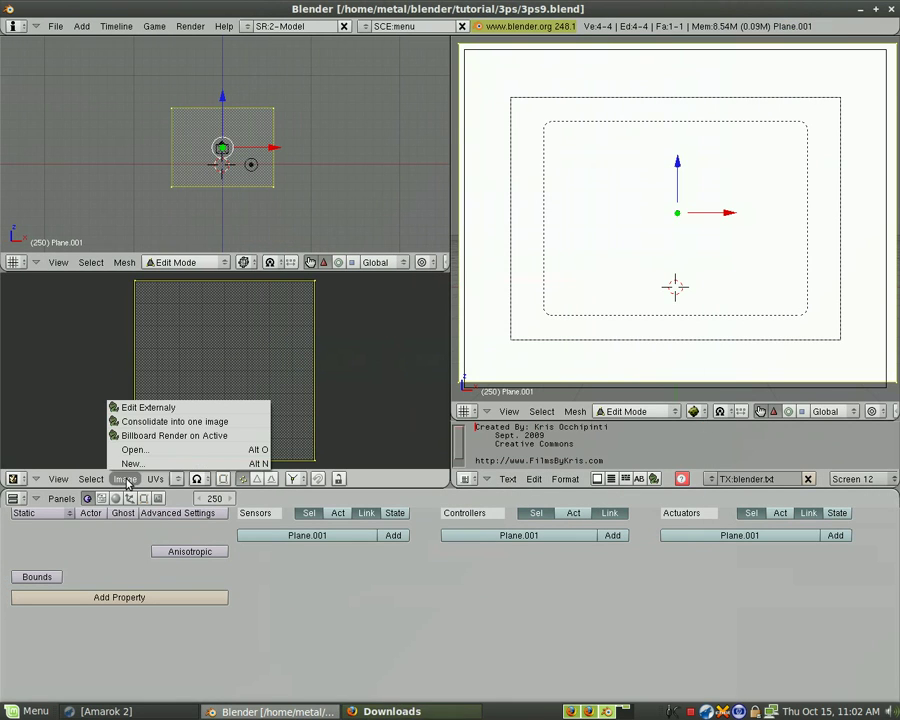
click(130, 446)
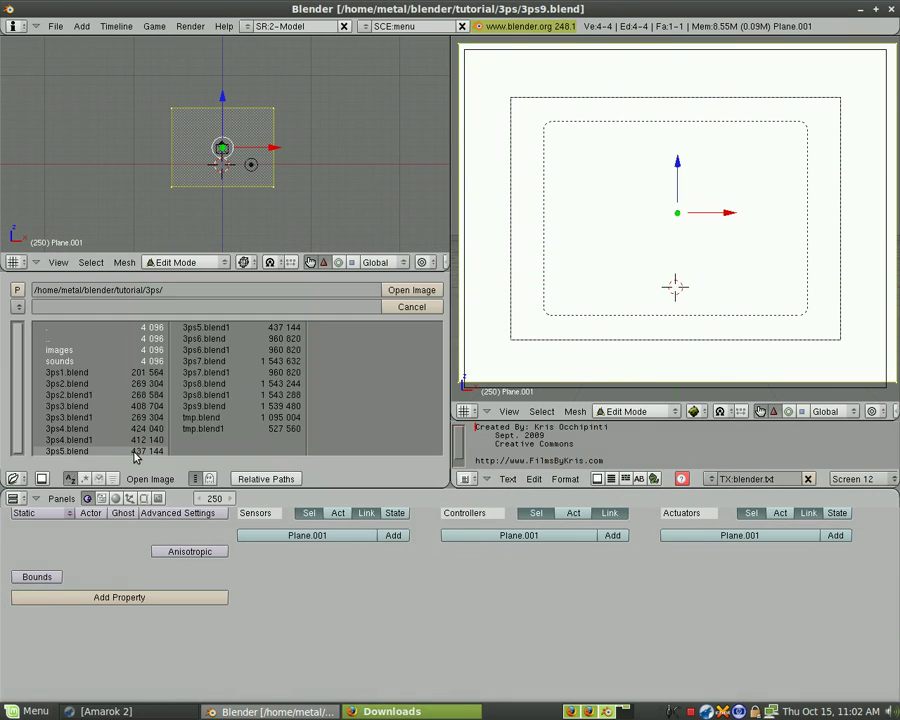
click(90, 350)
click(86, 350)
click(398, 291)
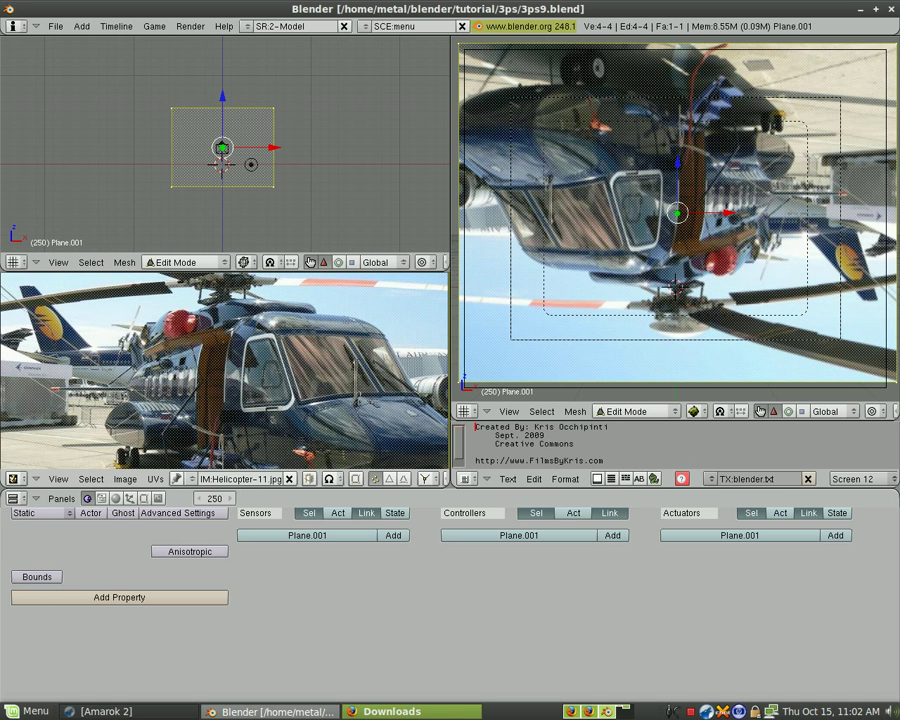
key(Home)
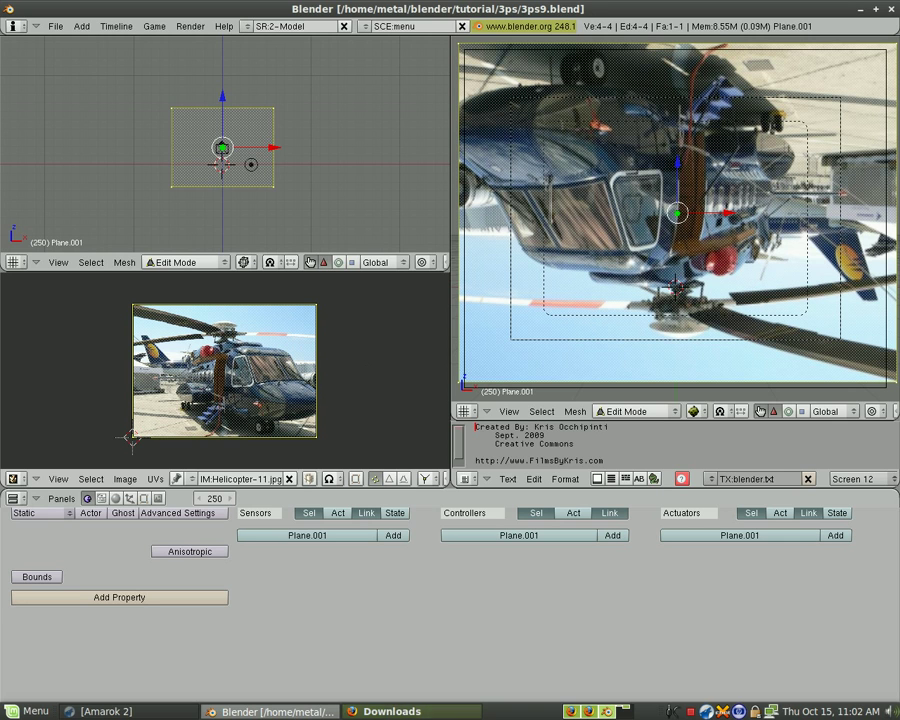
Step: Rotate the UV face 180° so the picture is upright, then test-run in Object Mode
key(r)
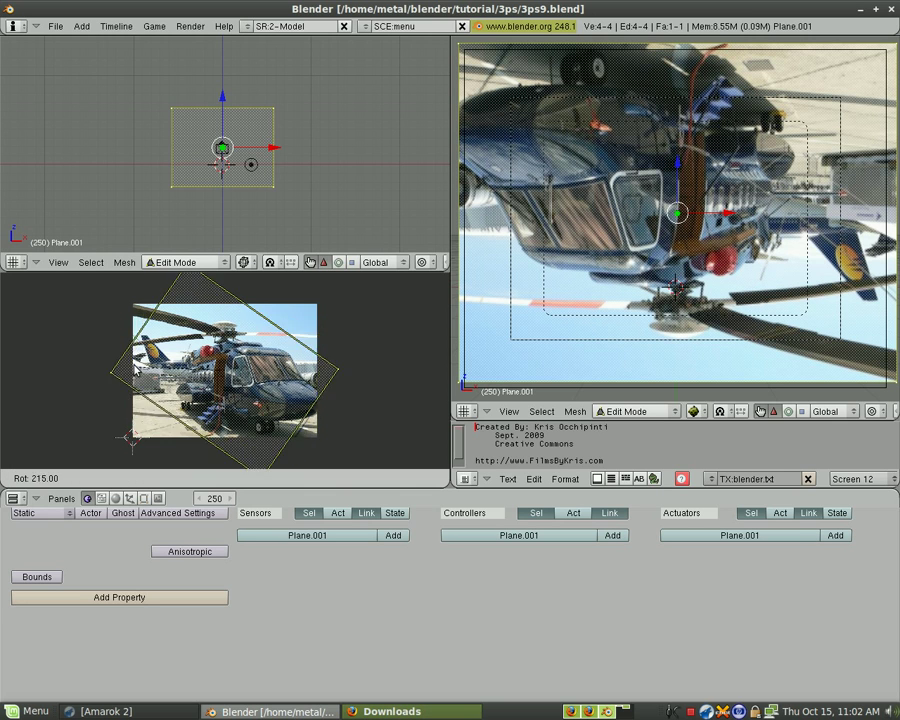
click(157, 412)
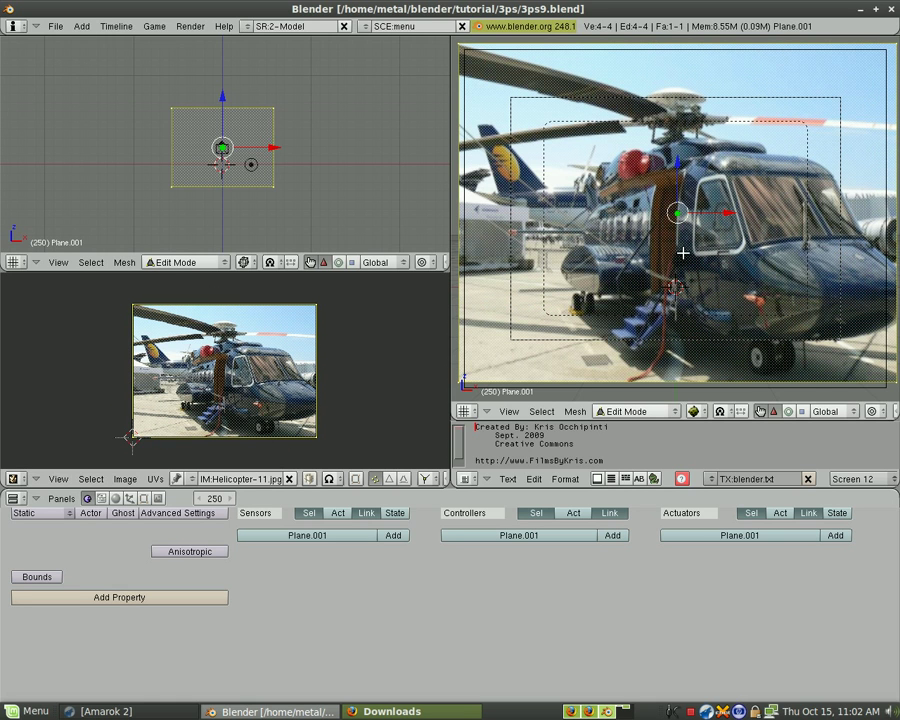
key(p)
key(Escape)
key(Tab)
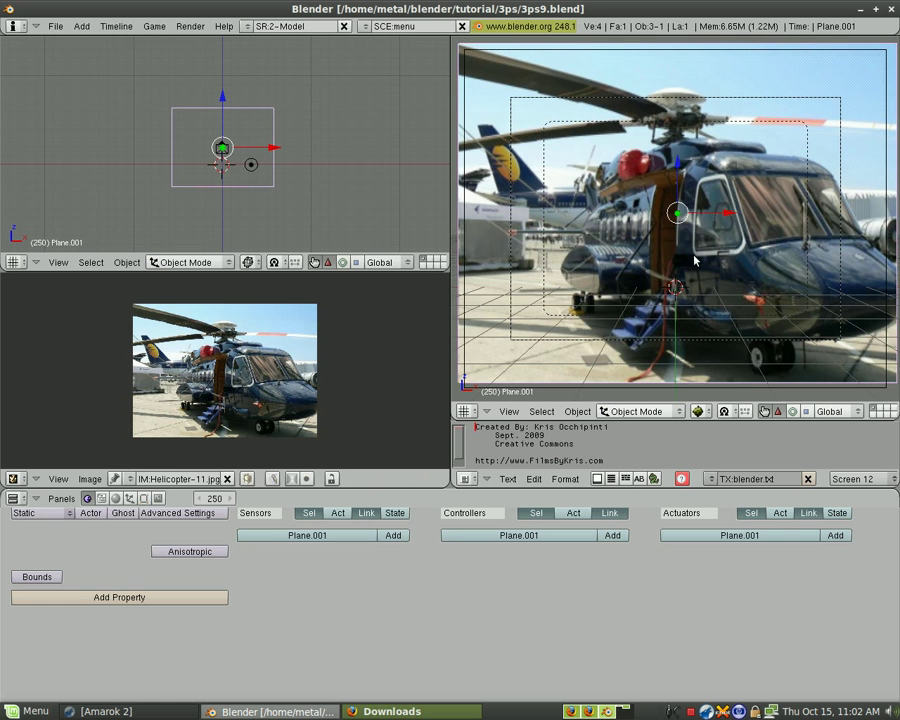
key(p)
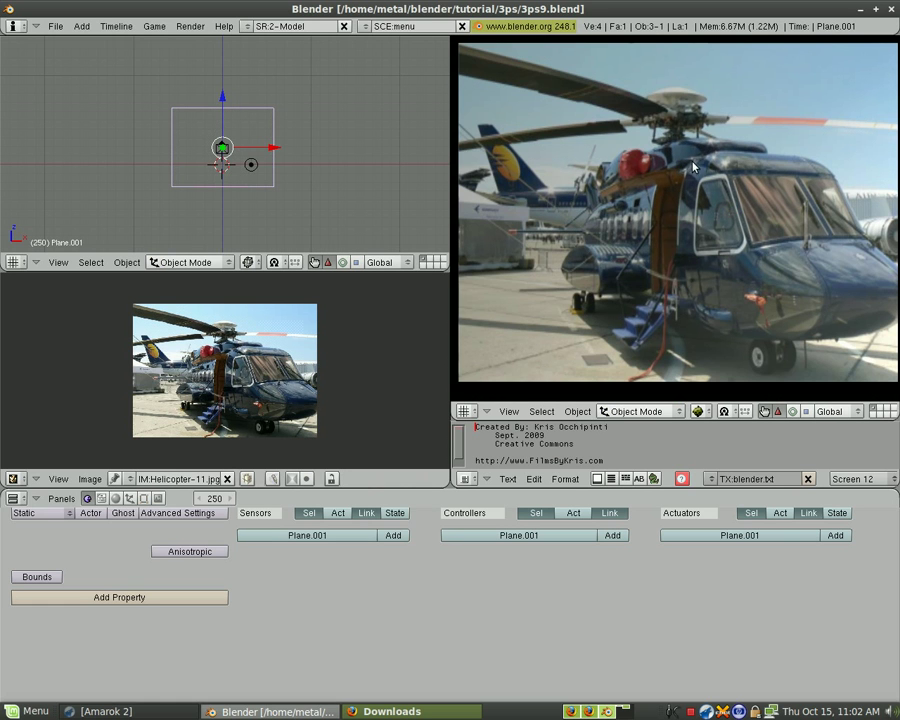
key(Escape)
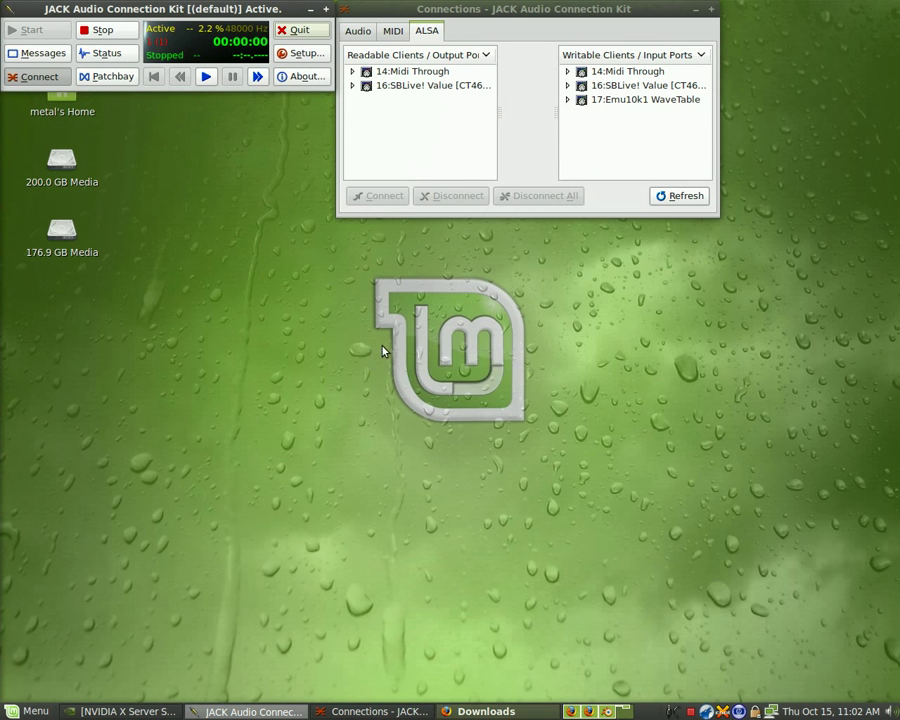
Step: Launch GIMP from Gnome Do and go to File > Create > Logos
key(super+space)
text(gimp)
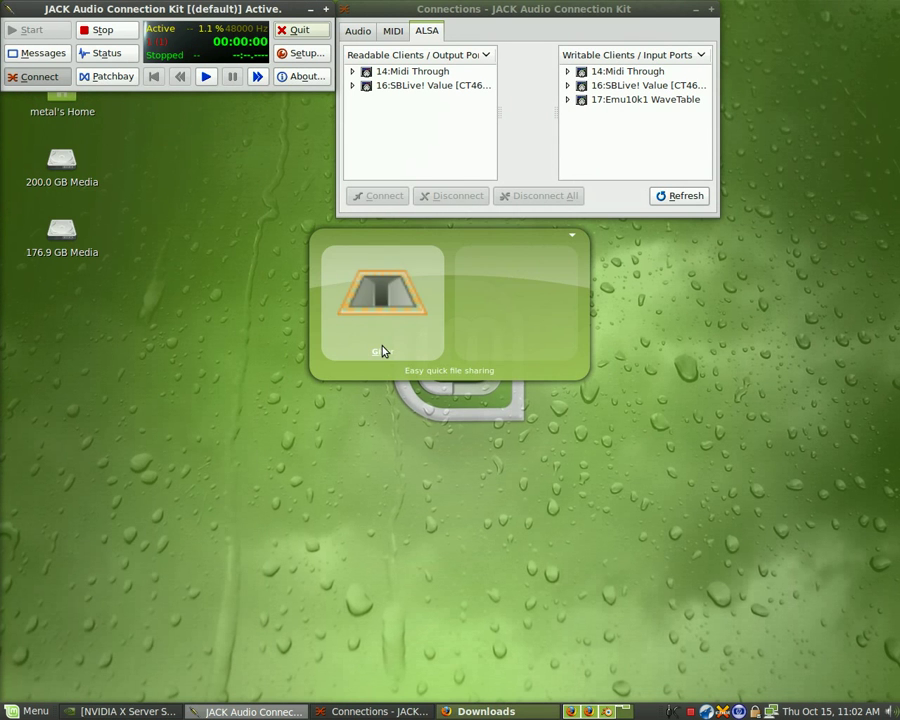
key(Return)
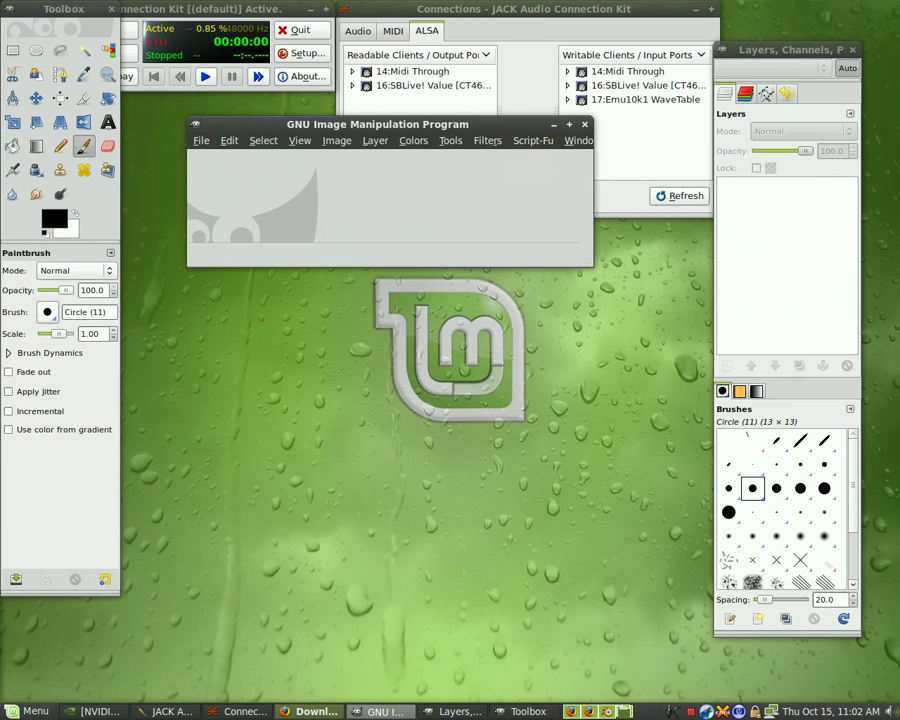
click(205, 143)
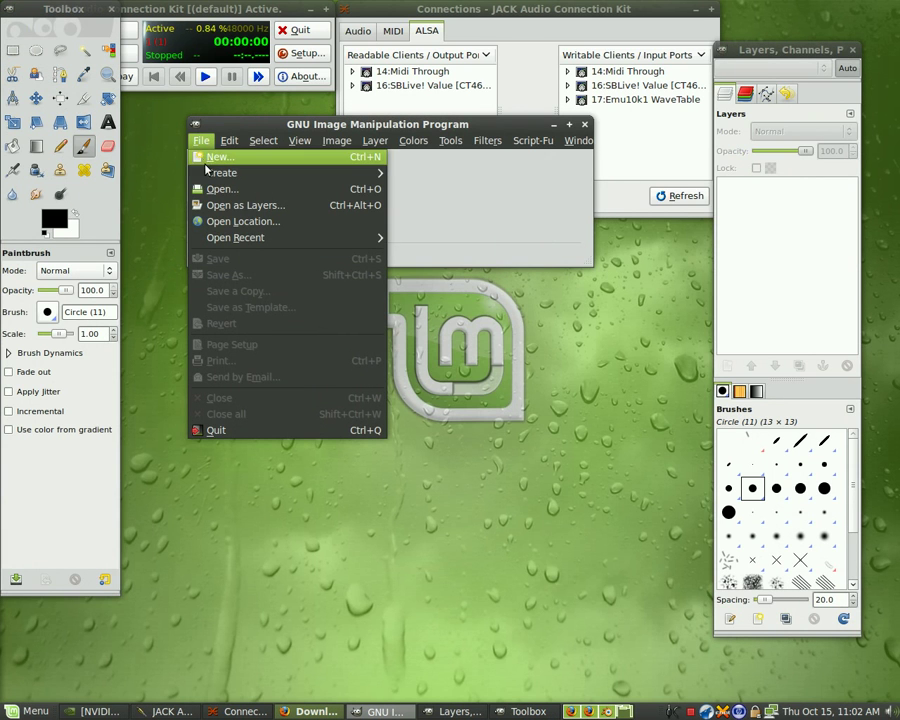
mouse_move(222, 178)
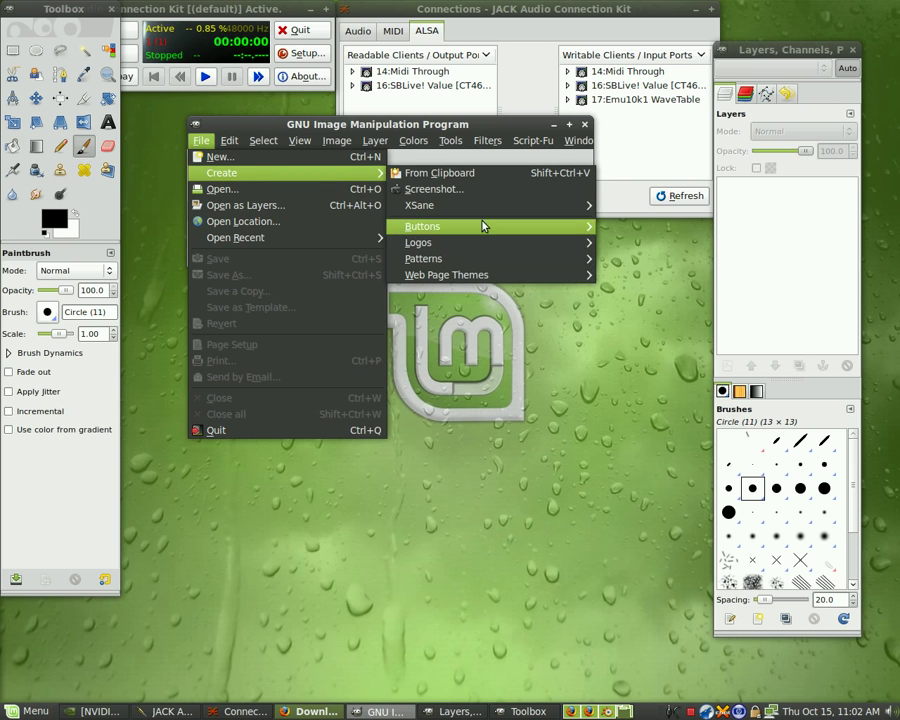
mouse_move(477, 247)
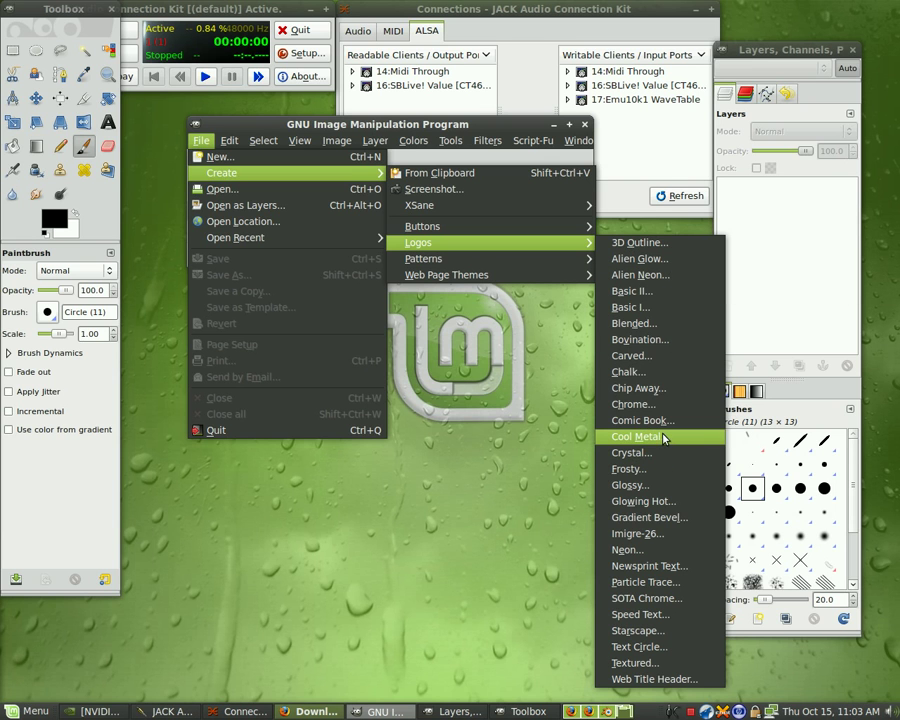
Step: Generate a Chrome logo with the text PLAY as a 280×157 image
click(659, 404)
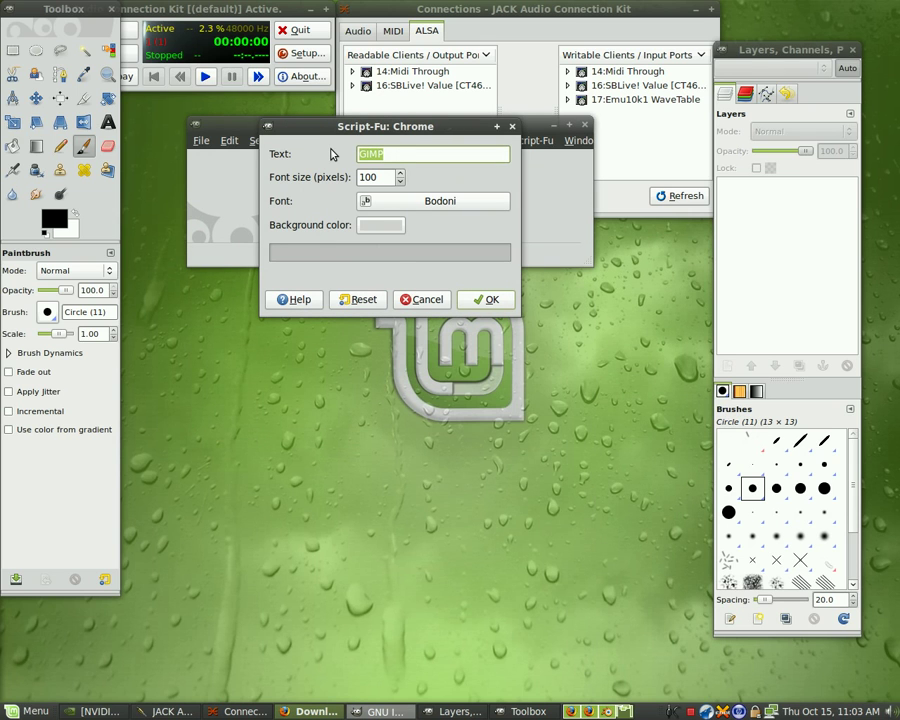
text(PLAY)
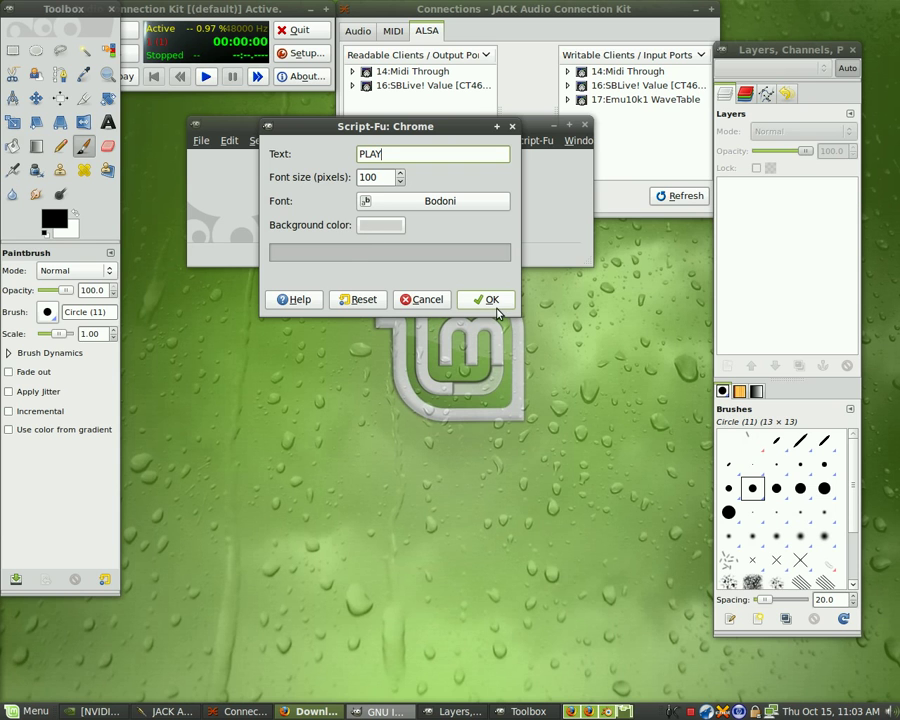
click(489, 300)
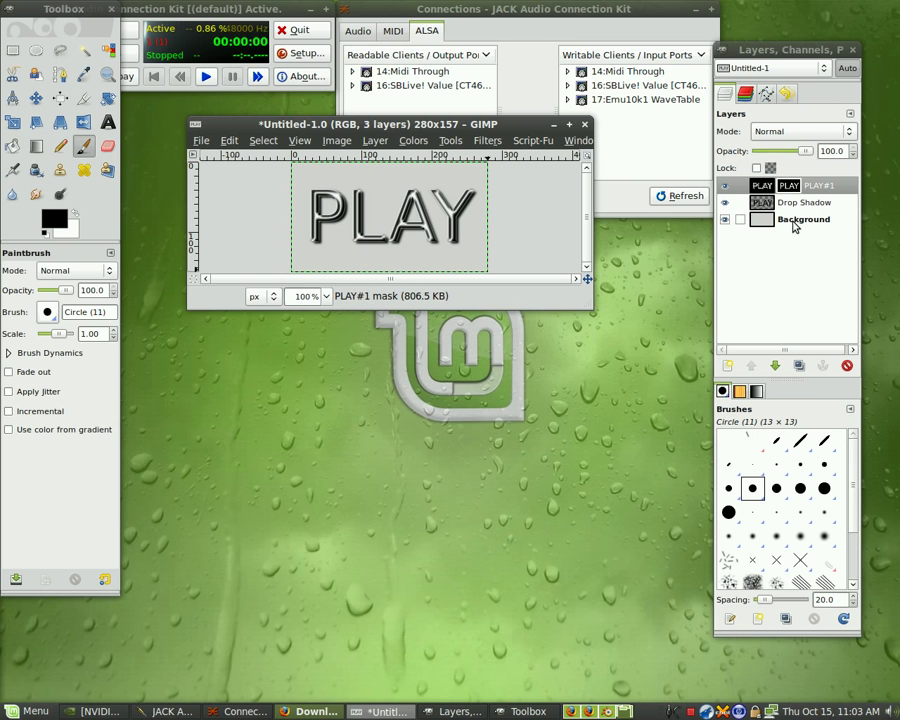
Step: Delete the grey Background layer and merge the visible PLAY text and shadow layers
click(793, 226)
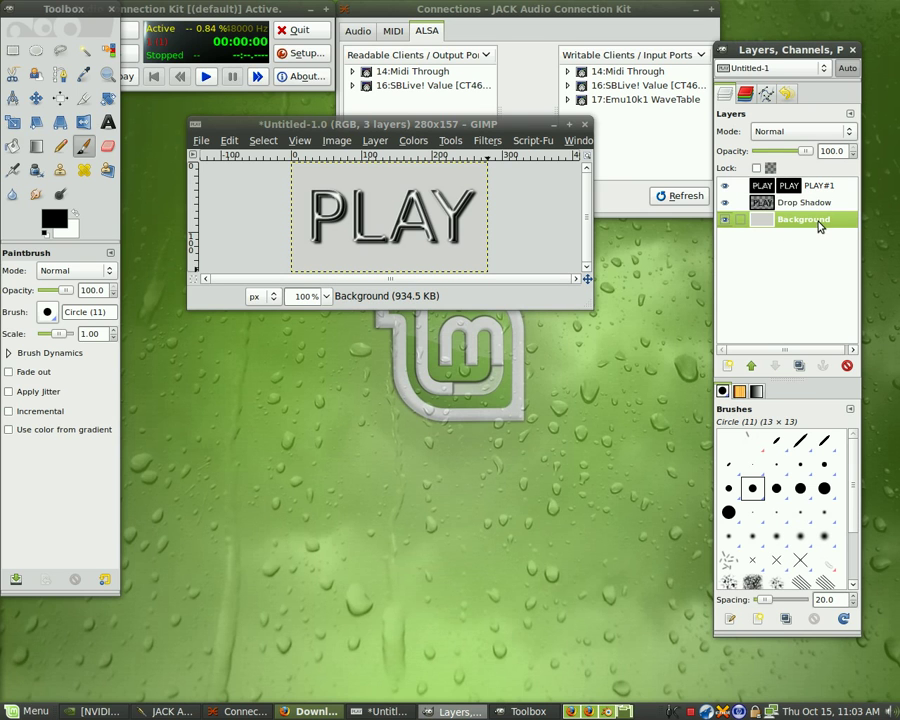
click(847, 365)
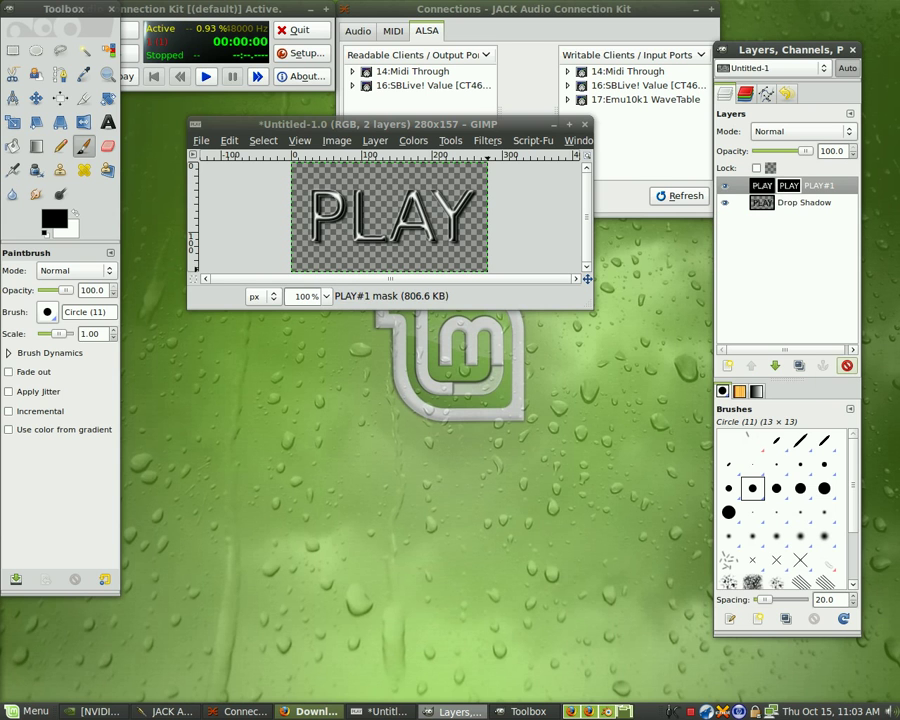
right_click(825, 190)
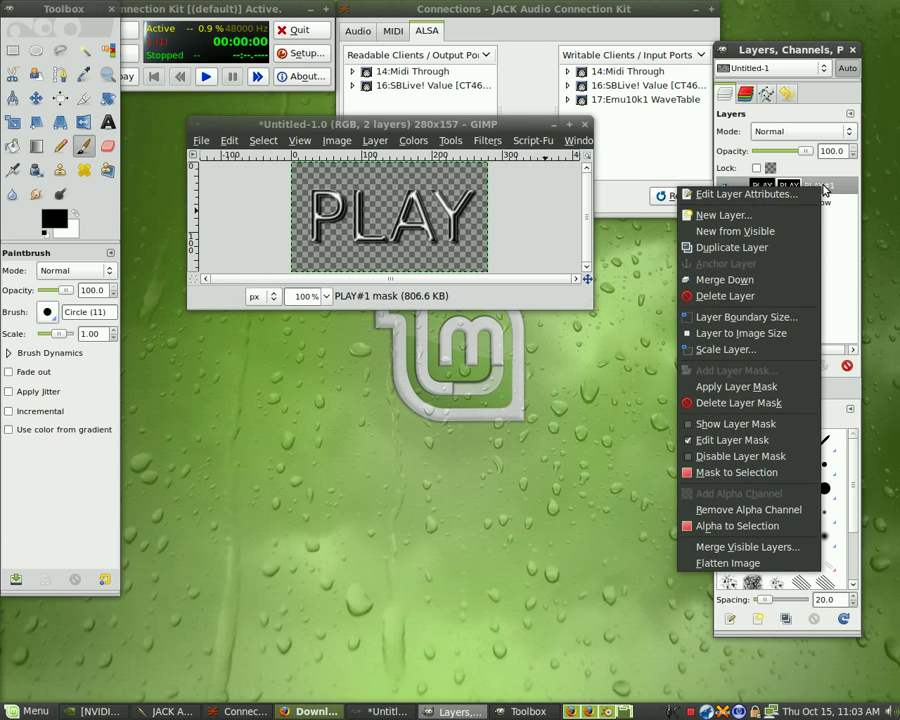
click(757, 546)
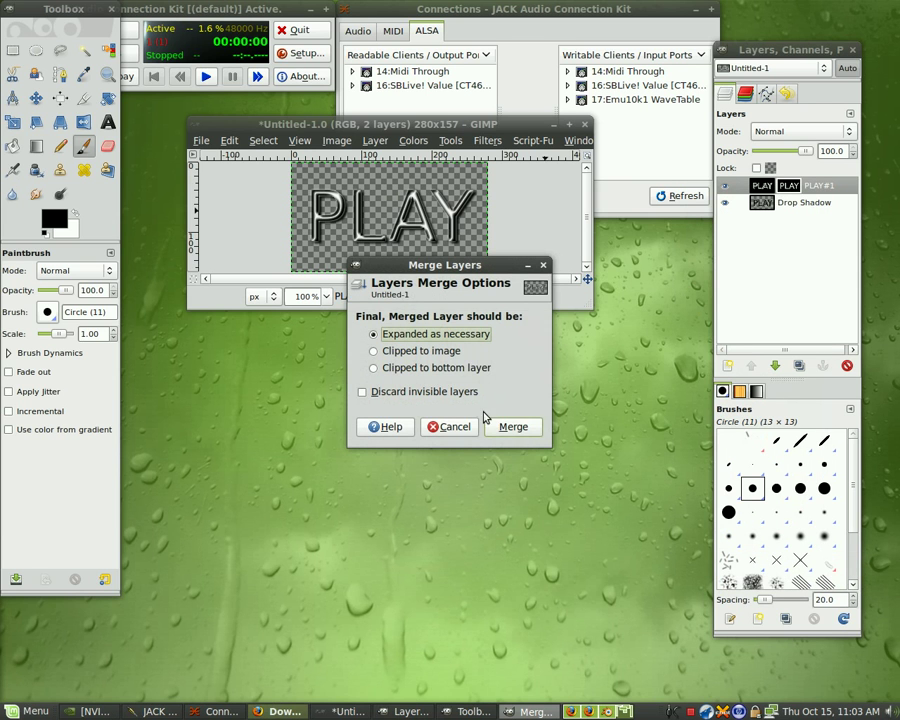
click(516, 426)
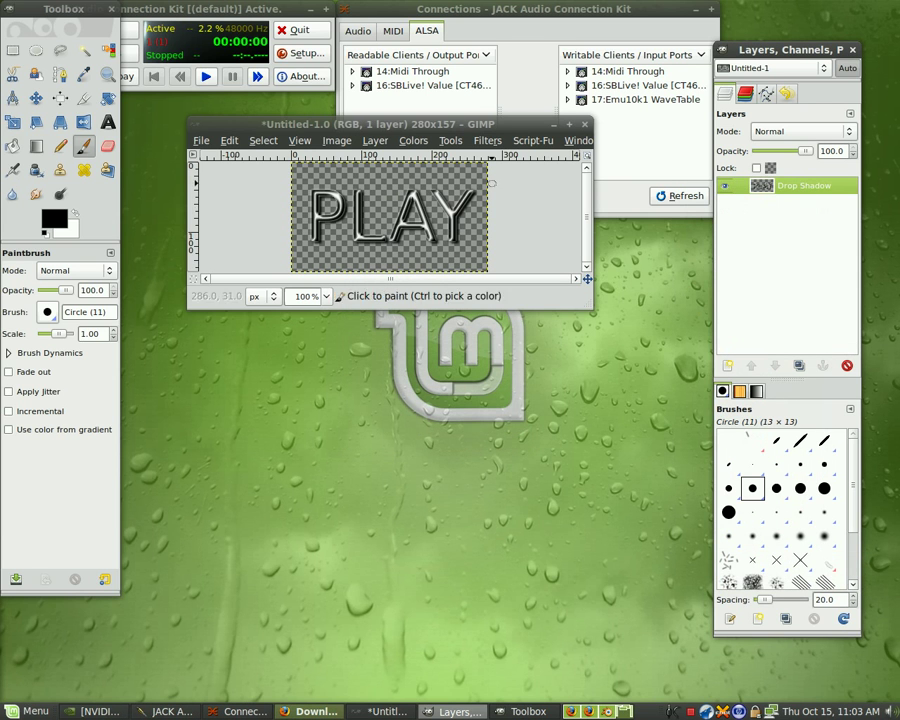
click(203, 140)
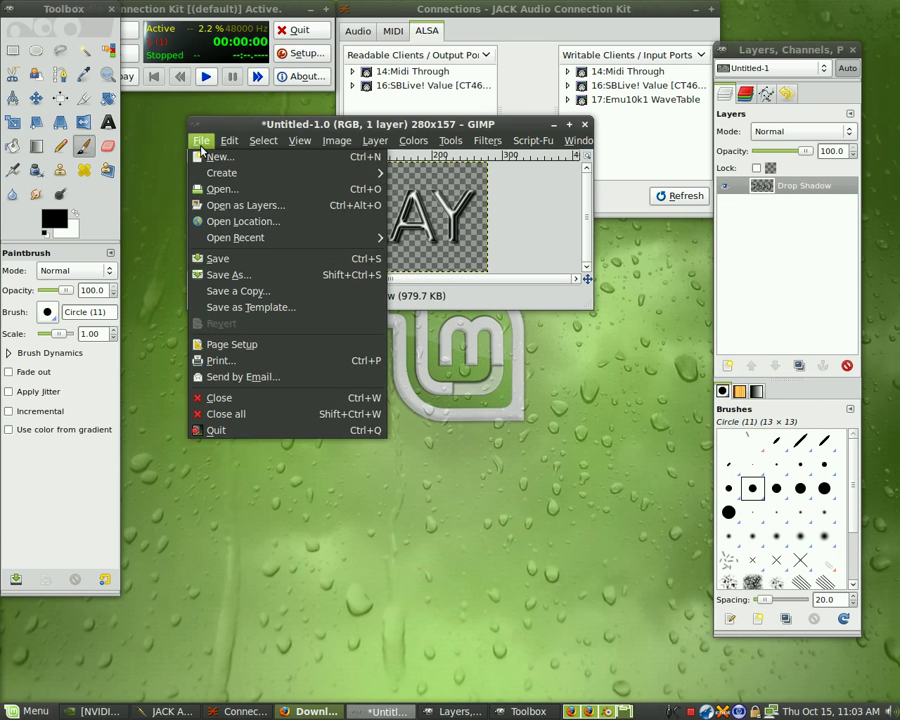
Step: In Save As, browse to the blender/tutorial/3ps/images folder
click(239, 274)
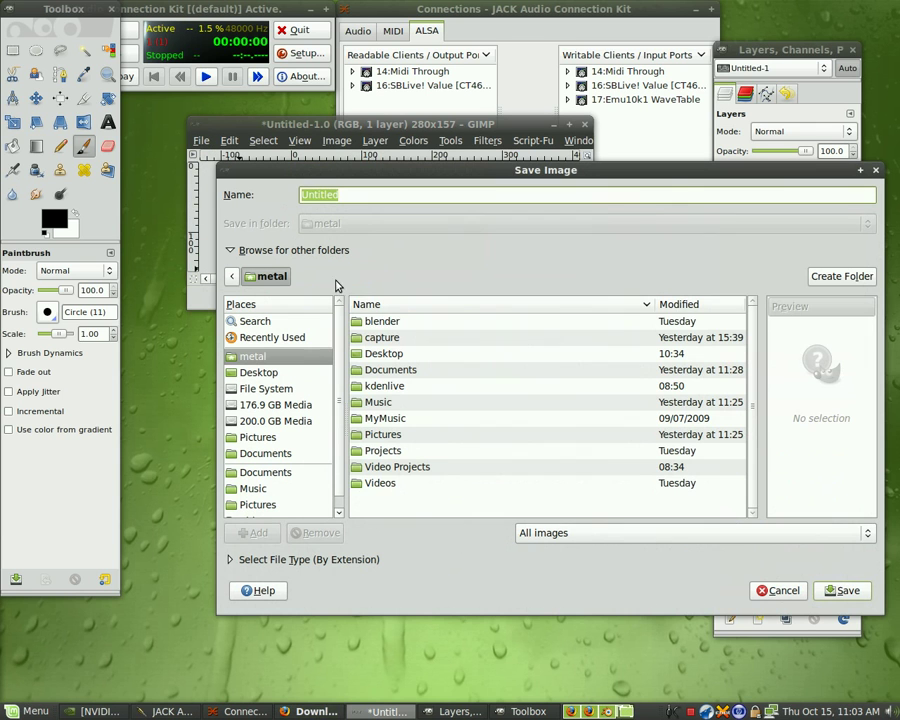
double_click(388, 323)
scroll(397, 462, down, 2)
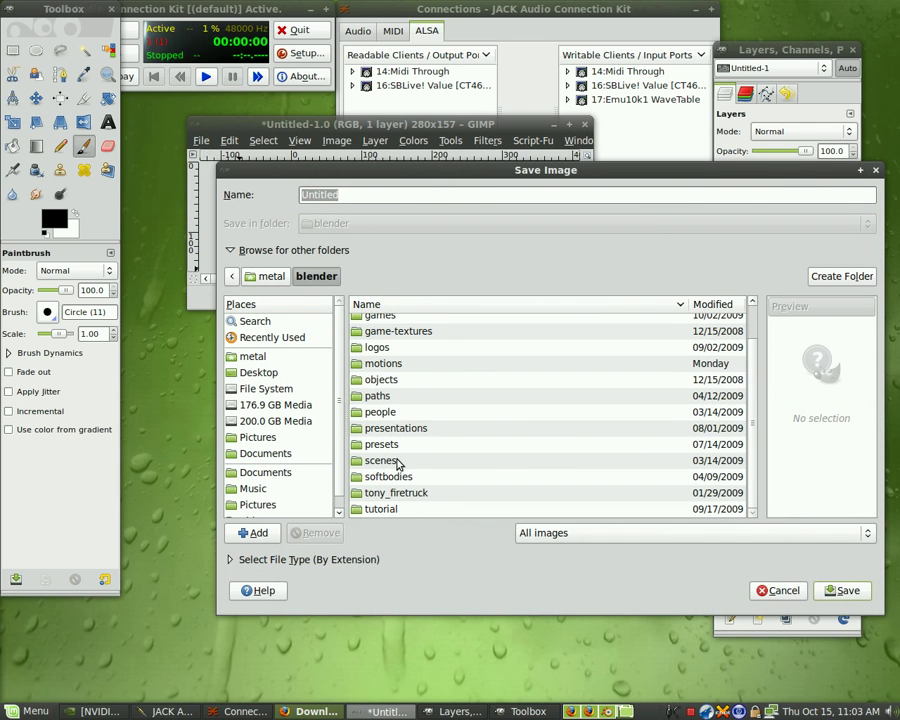
double_click(380, 509)
click(368, 324)
double_click(368, 326)
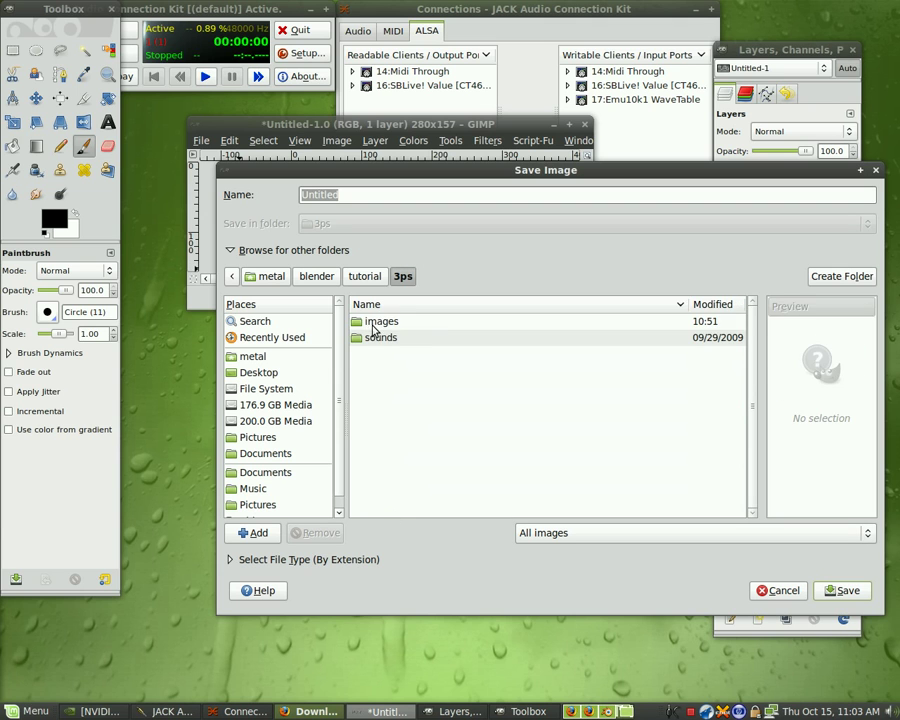
double_click(384, 328)
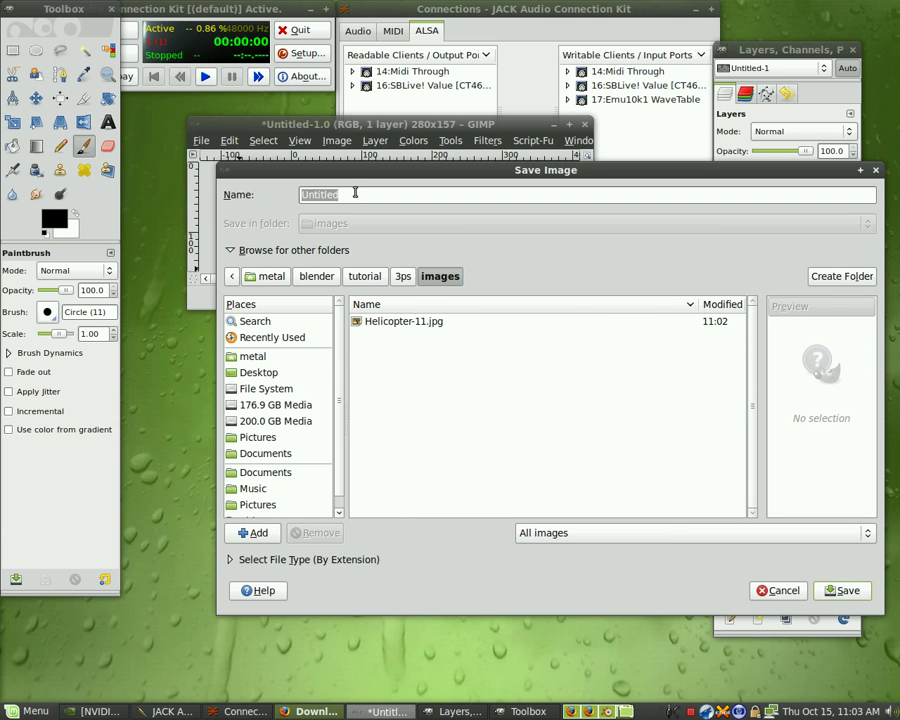
Step: Save the image as play.png with the default PNG options and return to Blender
drag(355, 194, 248, 199)
text(play.png)
key(Return)
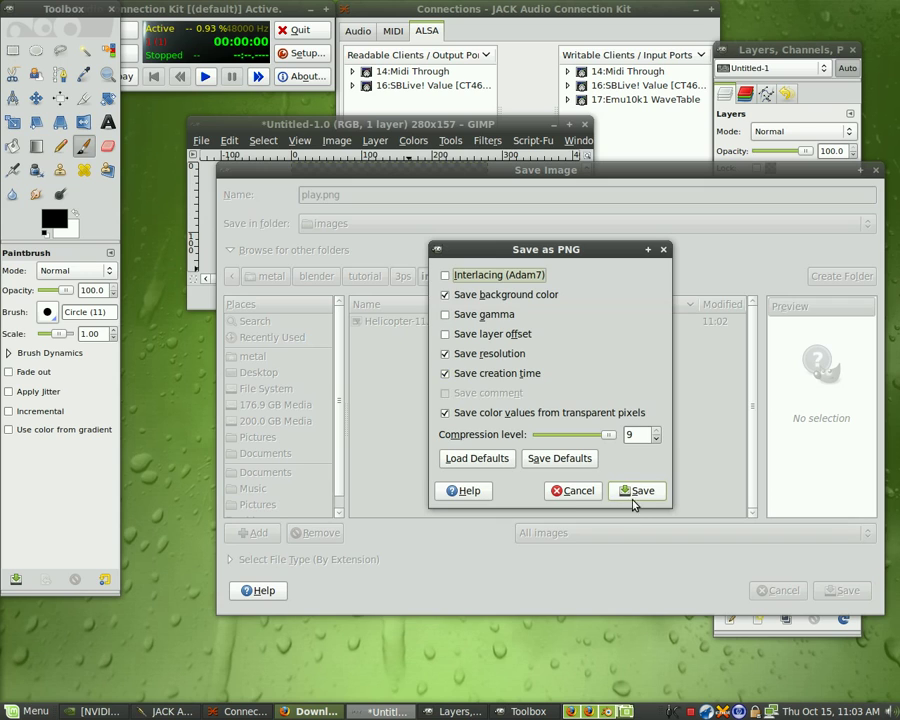
click(632, 491)
key(ctrl+alt+Left)
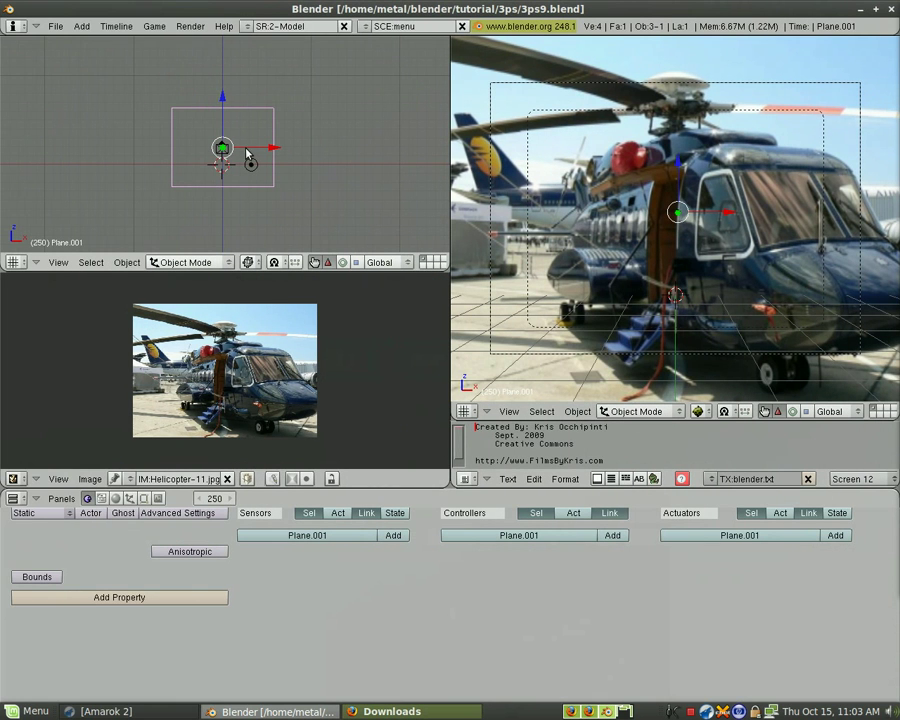
Step: Pack Helicopter-11.jpg into the .blend file from the UV/Image Editor header
click(247, 479)
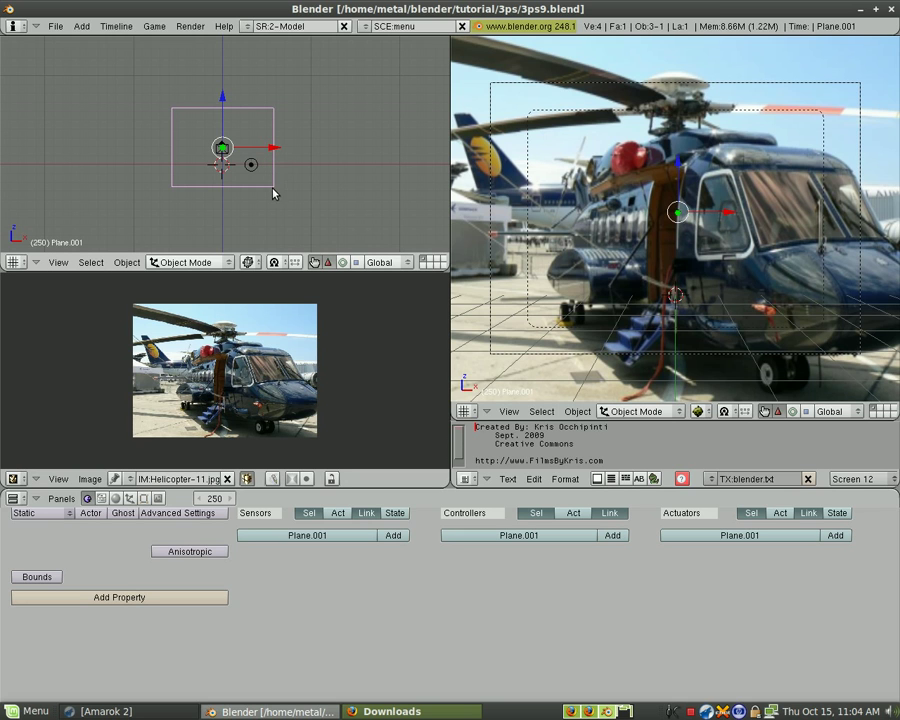
Step: Add a new plane and rotate it -90° in side view to face the camera
key(space)
mouse_move(346, 185)
click(414, 185)
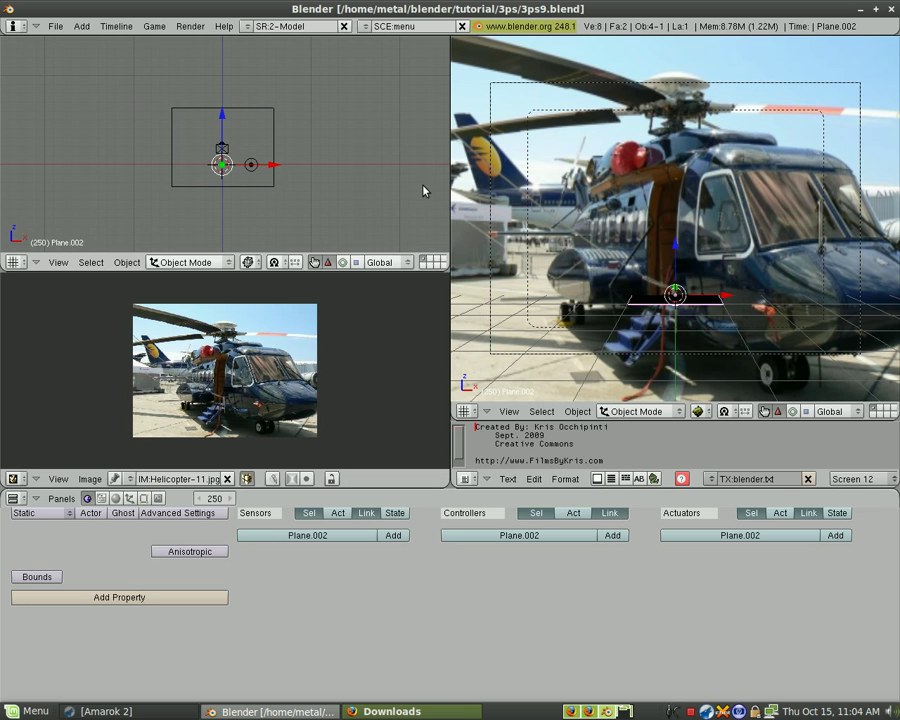
key(KP_3)
scroll(276, 202, up, 5)
key(r)
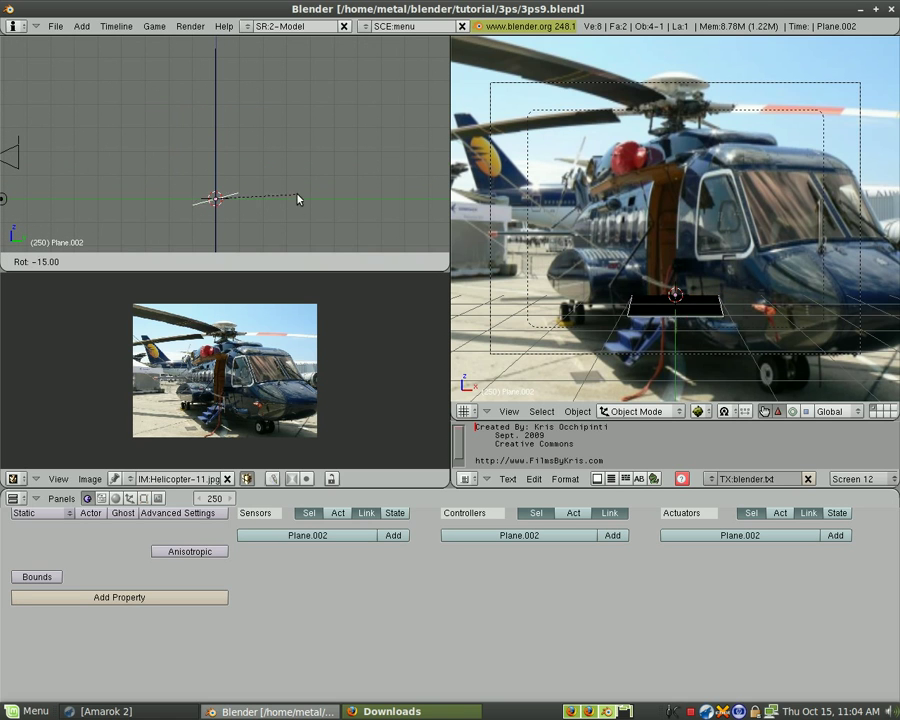
click(231, 140)
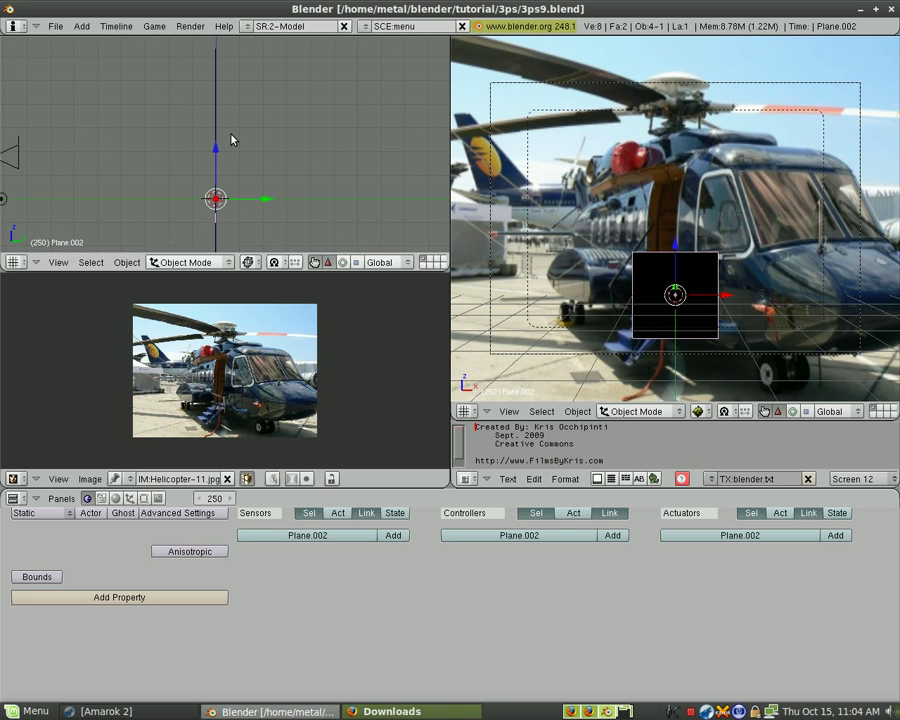
Step: Move the plane along Y in front of the backdrop and scale it wider along X
key(g)
key(y)
click(243, 204)
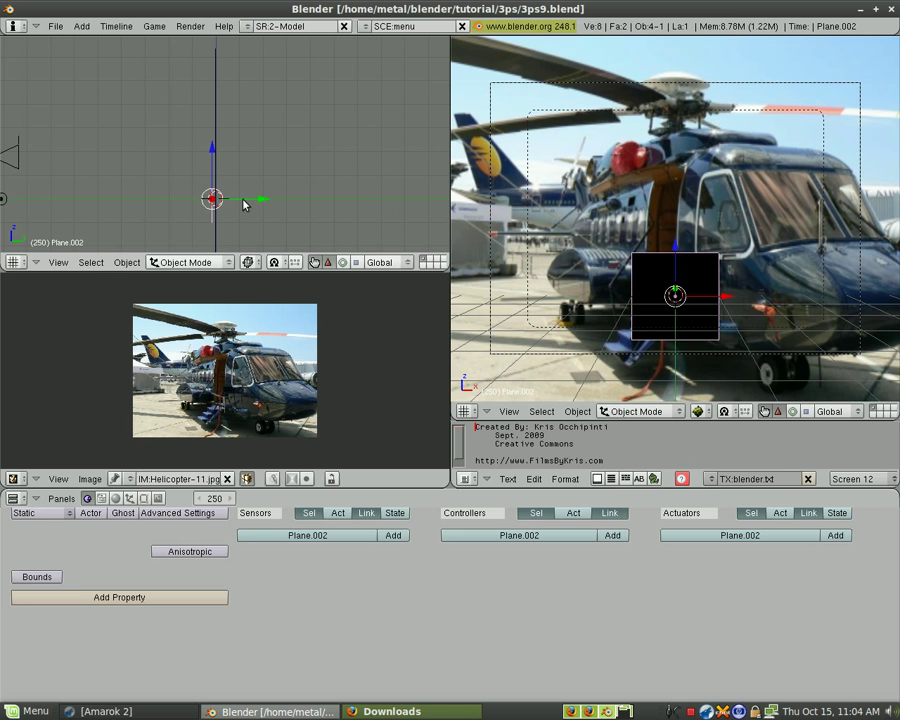
key(KP_1)
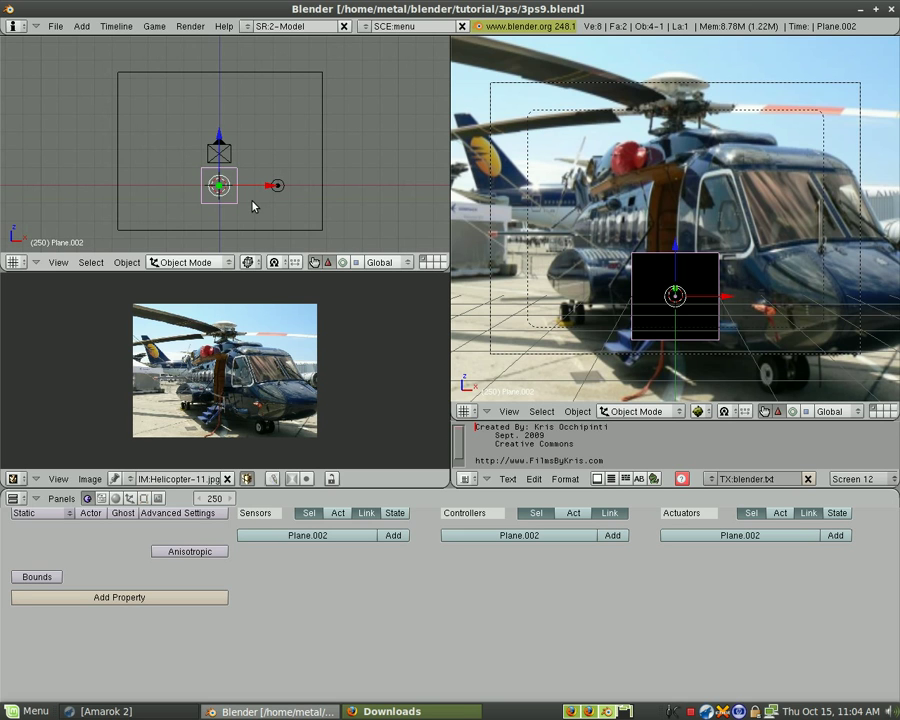
key(s)
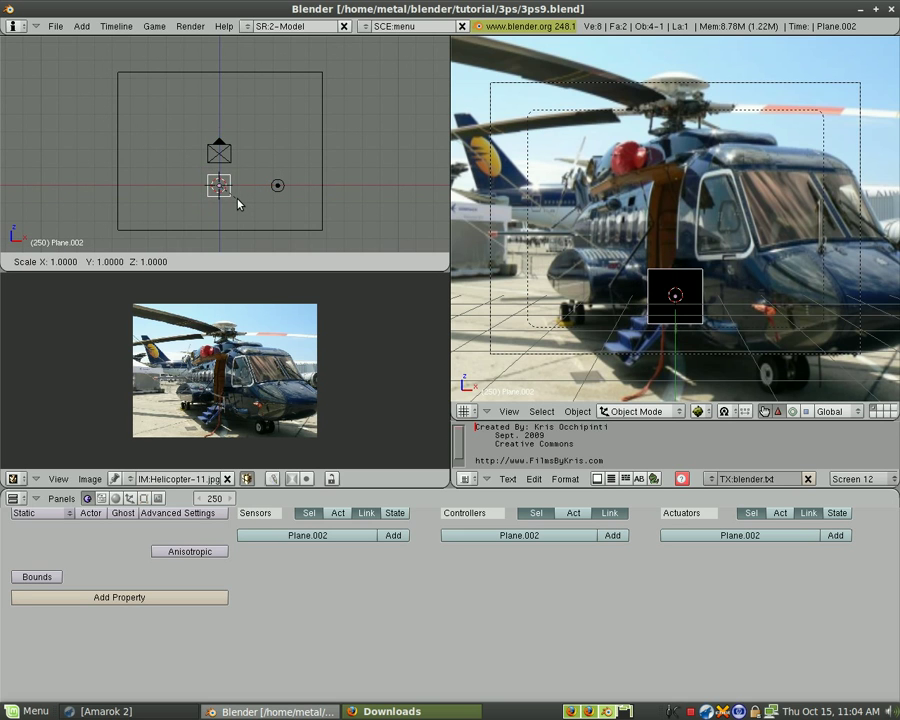
key(x)
click(263, 213)
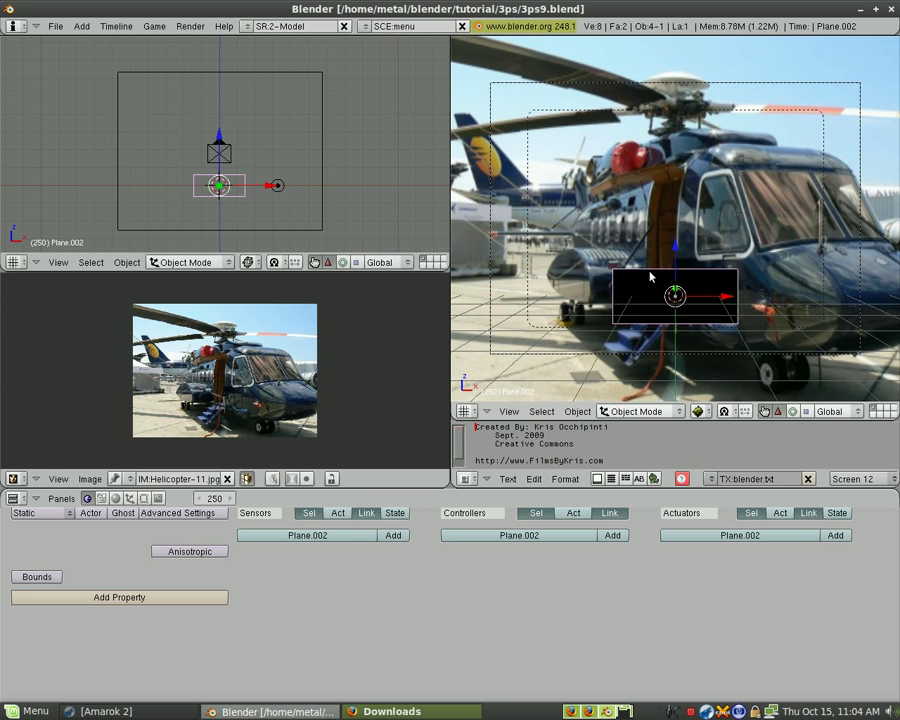
Step: UV-unwrap Plane.002's face in Edit Mode
key(Tab)
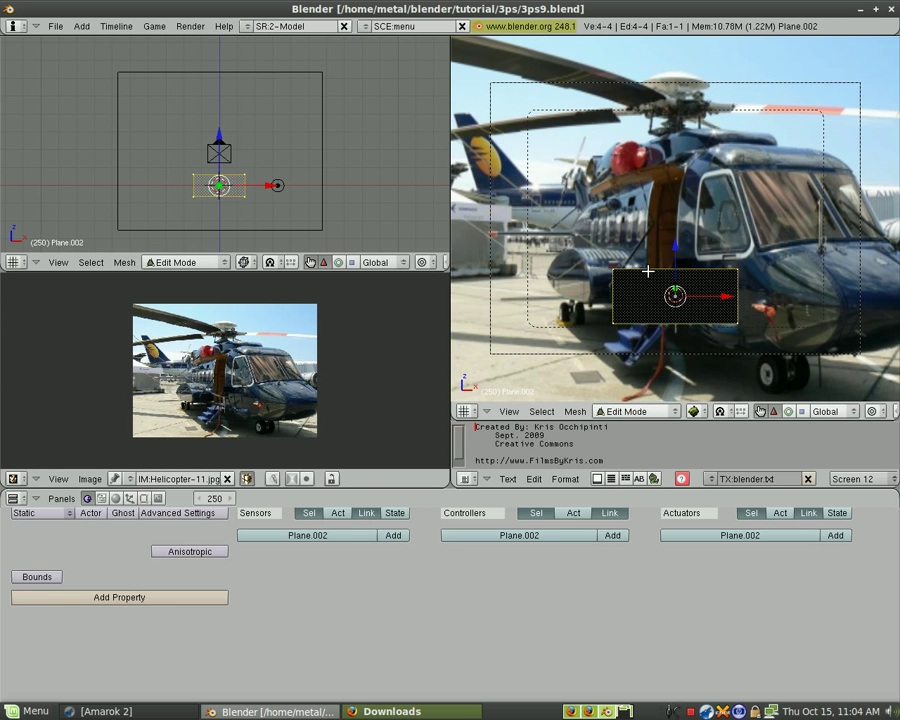
key(u)
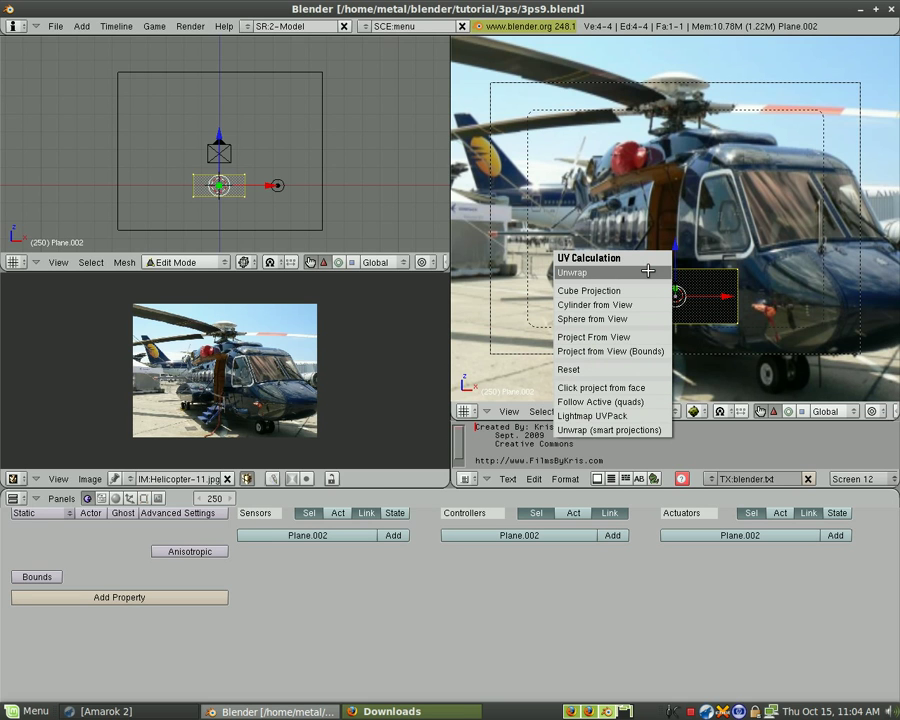
click(648, 271)
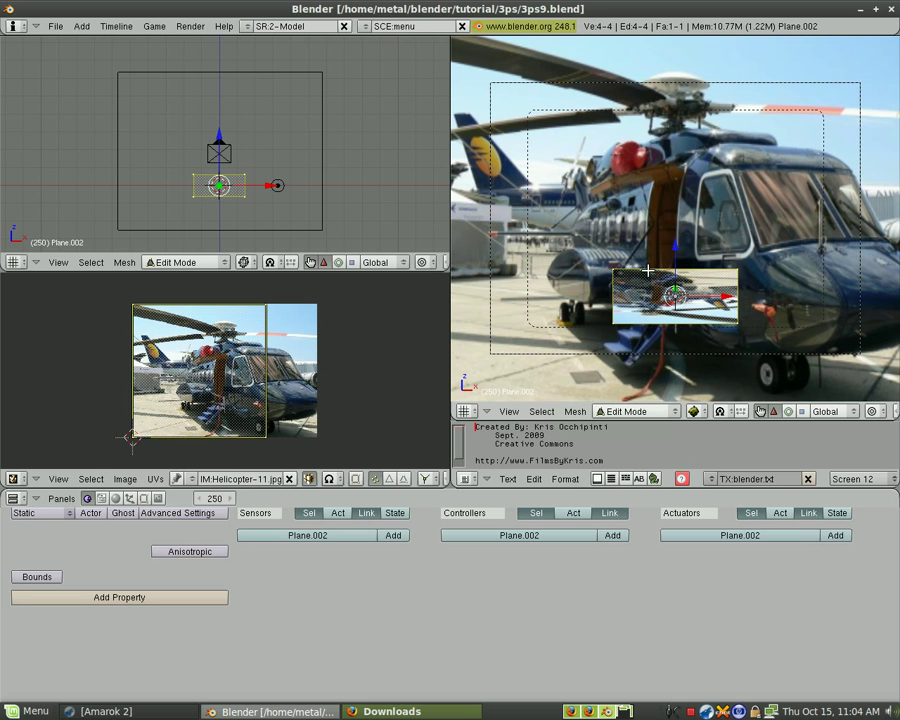
Step: Open the image browser on the images folder showing Helicopter-11.jpg and play.png
click(127, 479)
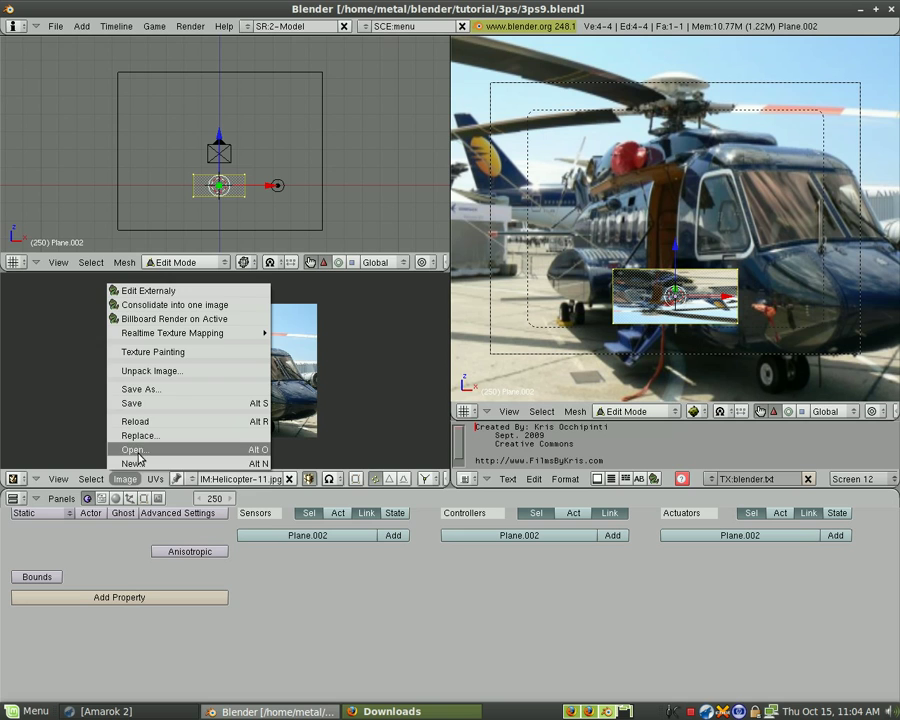
click(139, 452)
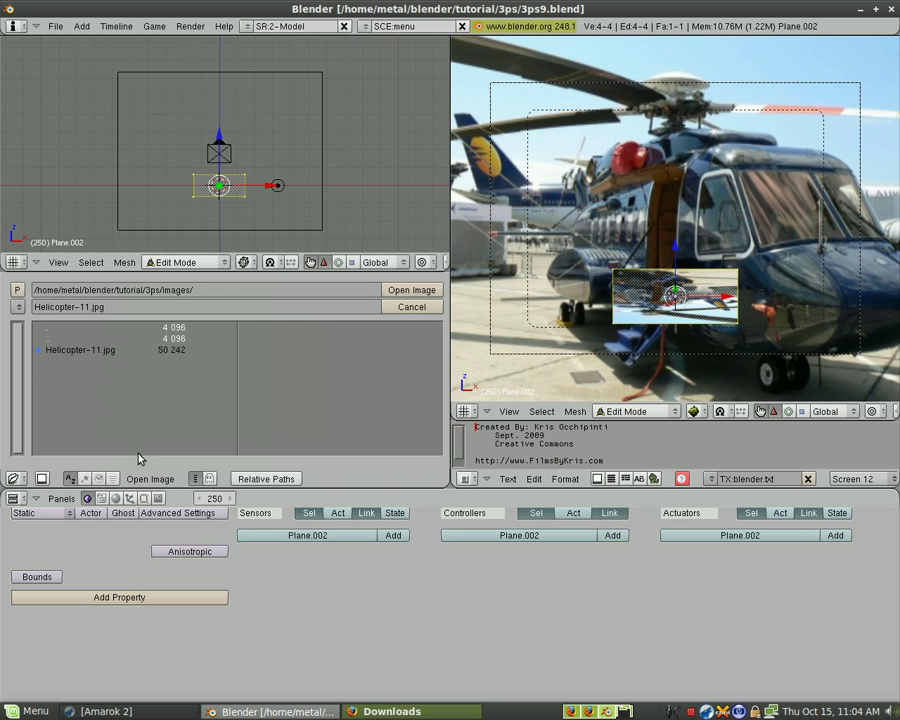
click(70, 338)
click(70, 349)
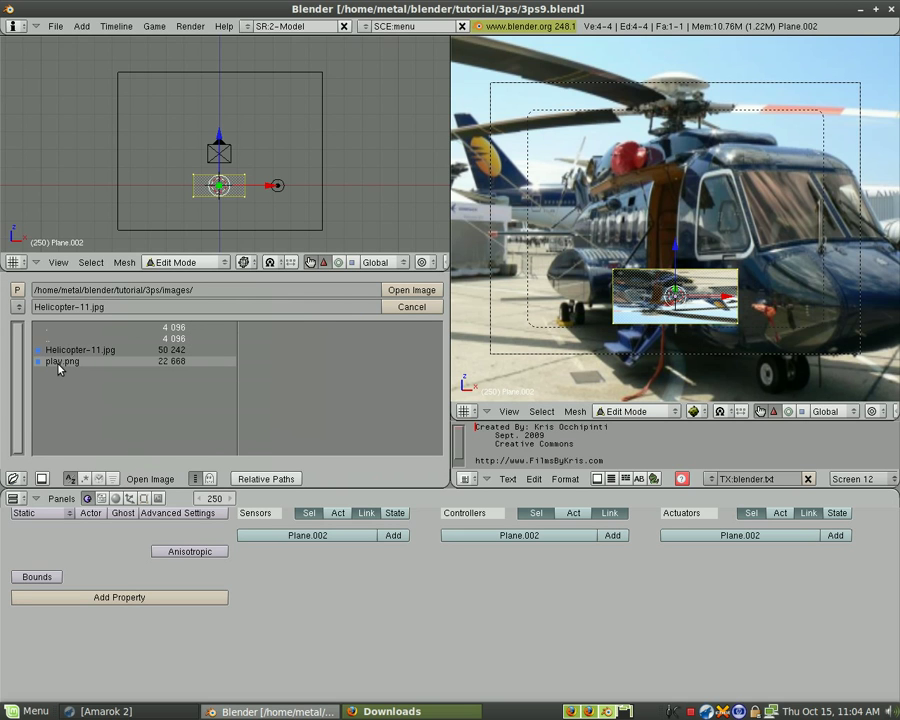
Step: Load play.png as the plane's image
click(66, 361)
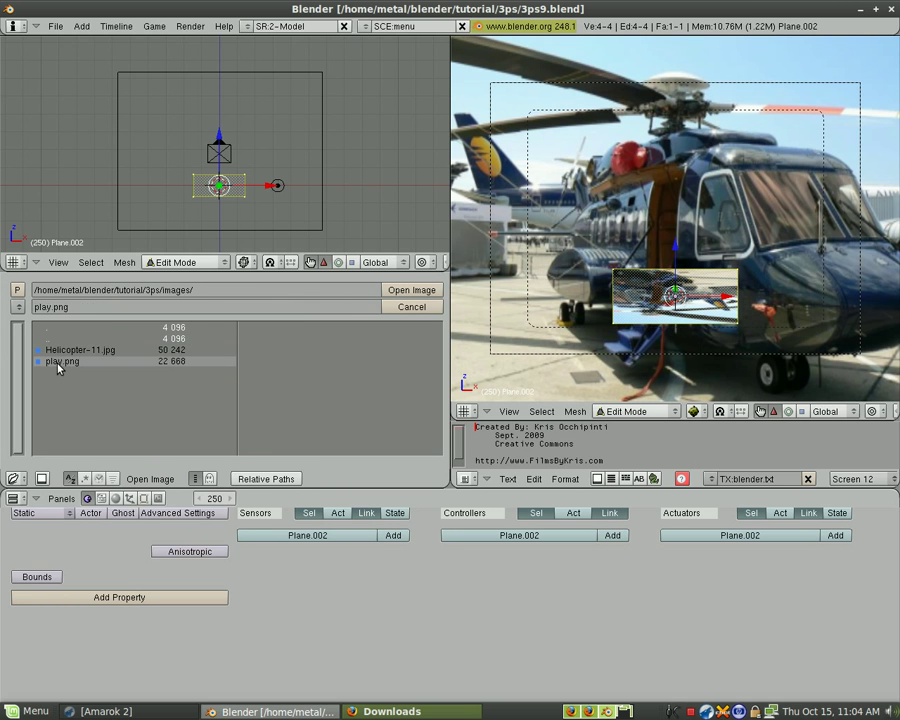
click(410, 291)
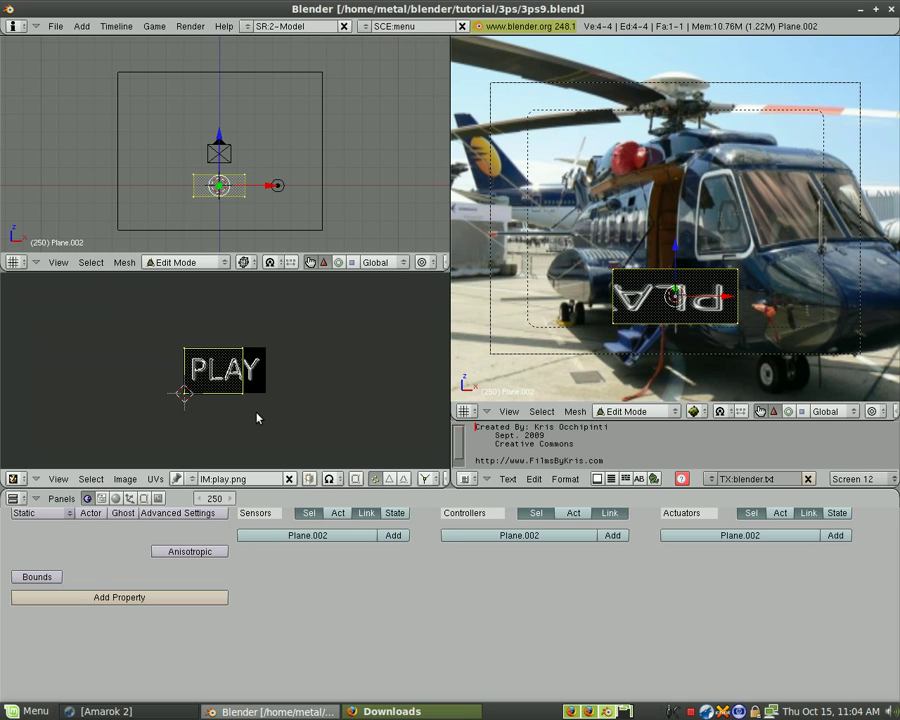
scroll(255, 419, up, 5)
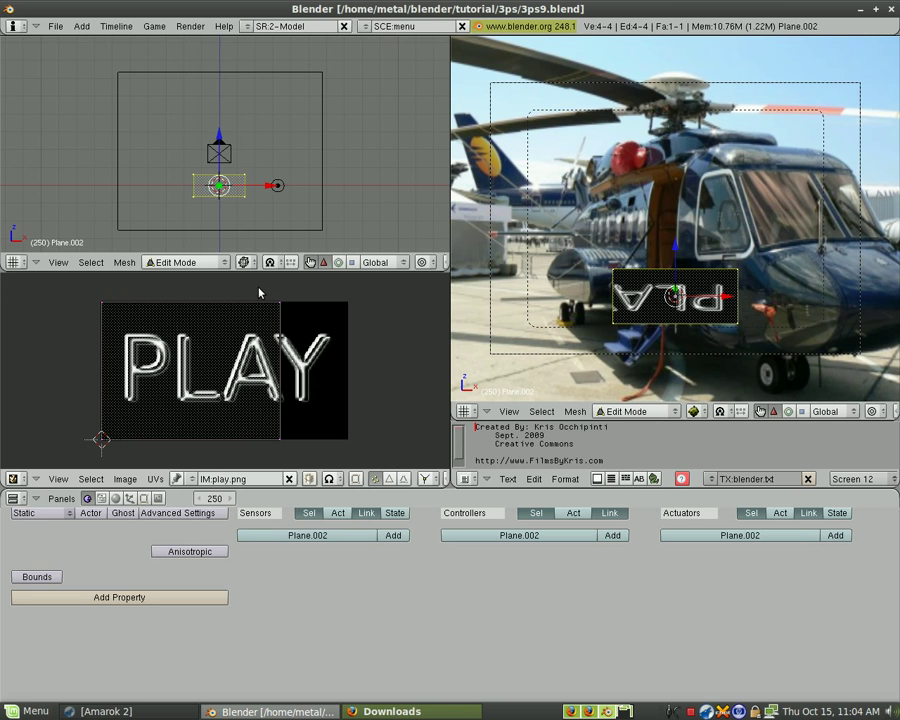
Step: Stretch the UV right edge along X to the image edge and rotate the UVs 180°
key(b)
drag(258, 293, 365, 467)
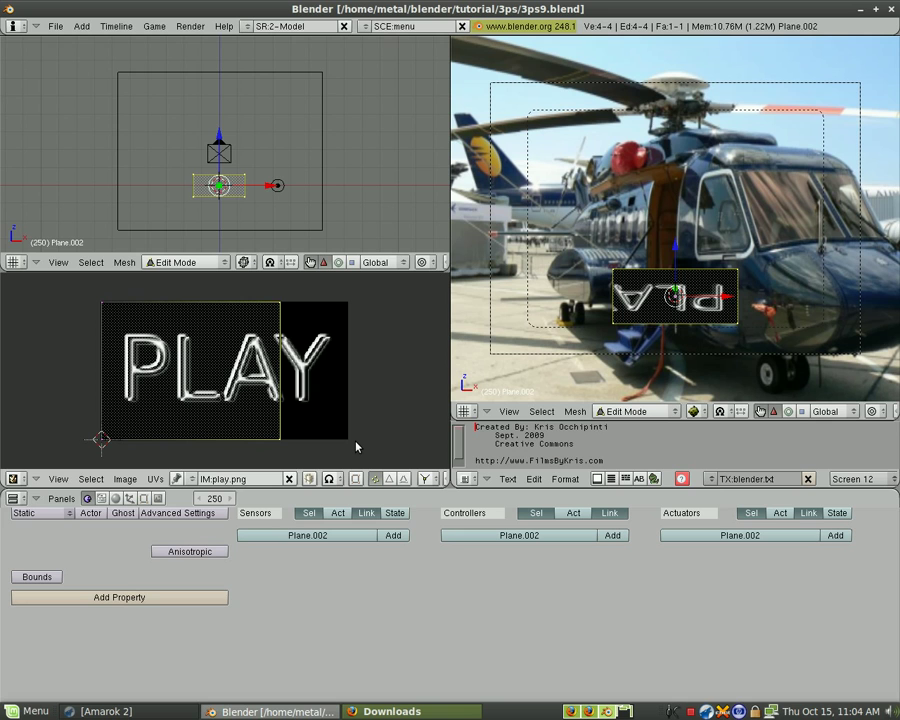
key(g)
key(x)
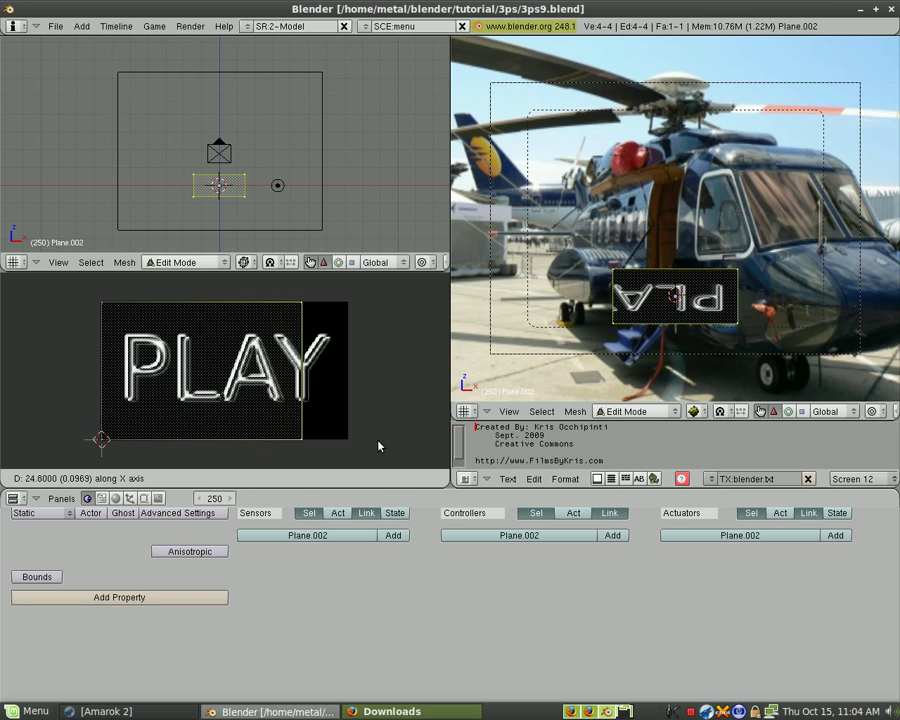
click(420, 448)
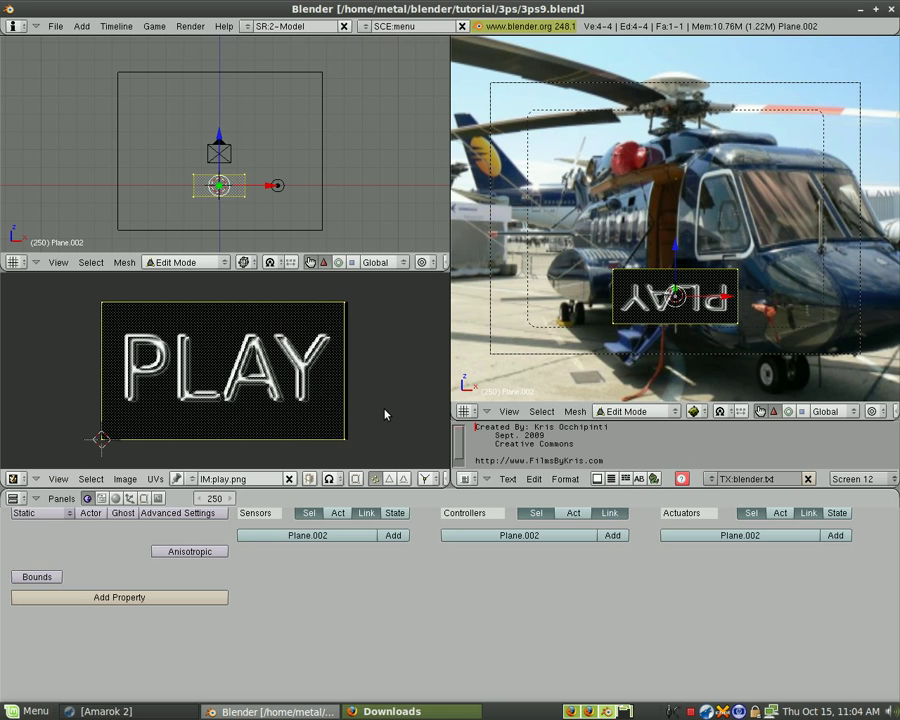
key(r)
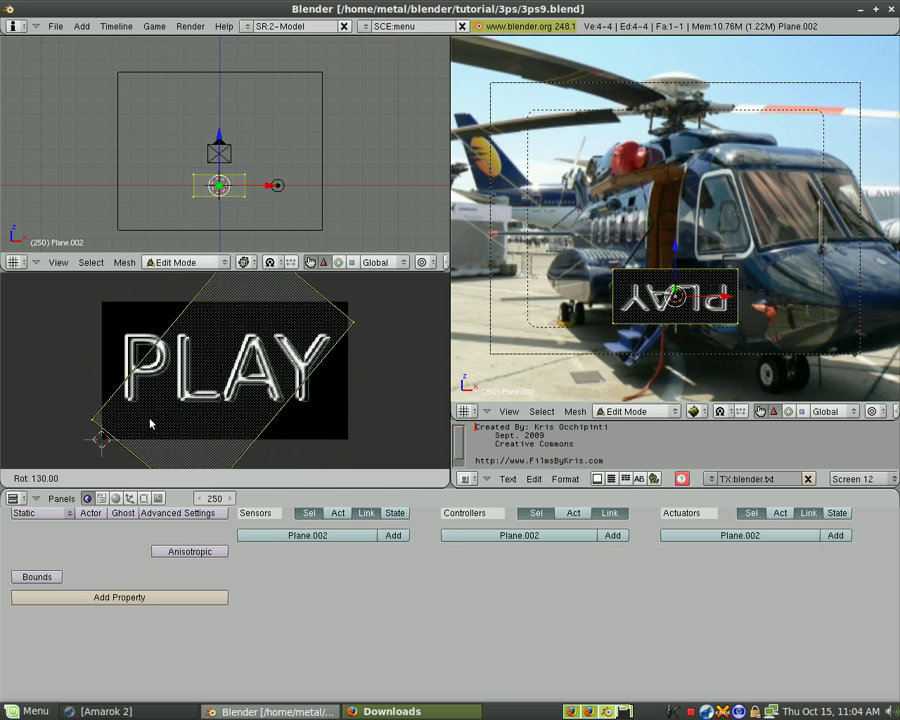
click(110, 349)
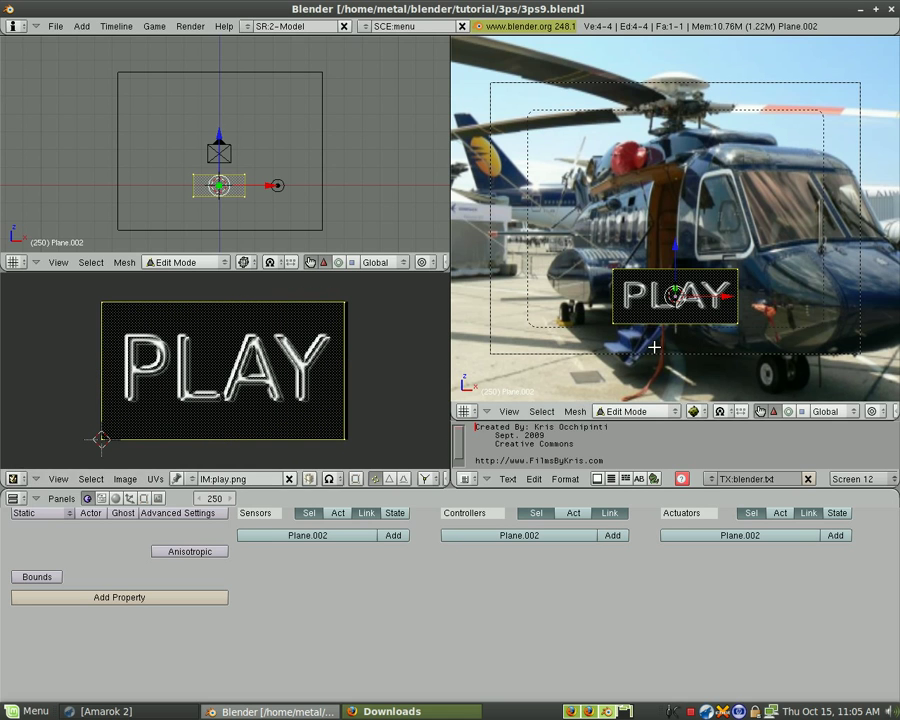
Step: Separate the selected geometry, return to Object Mode and test-run the menu game
key(p)
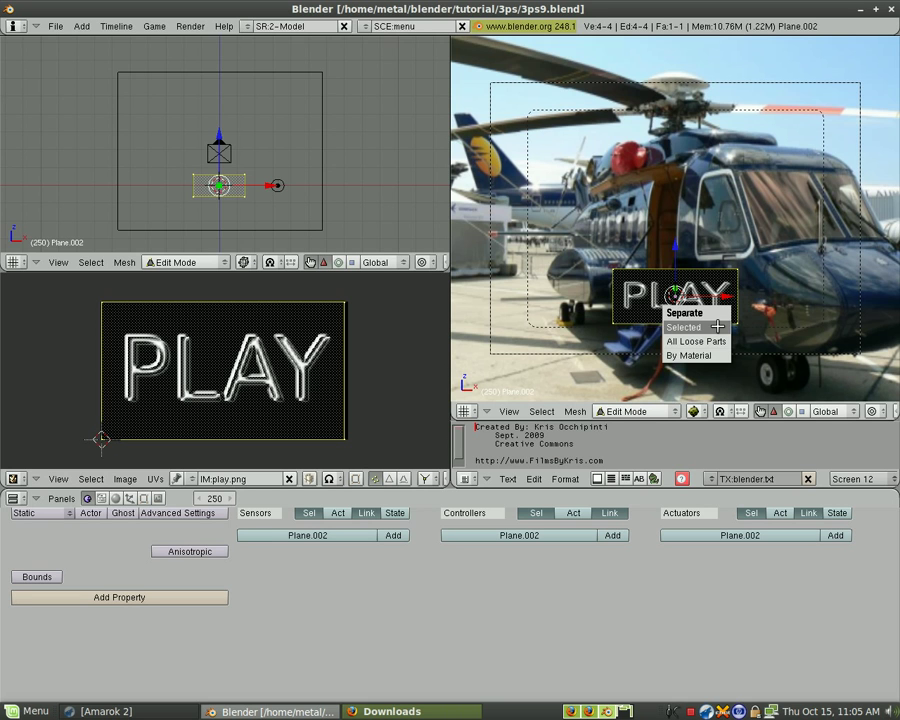
click(717, 326)
key(Tab)
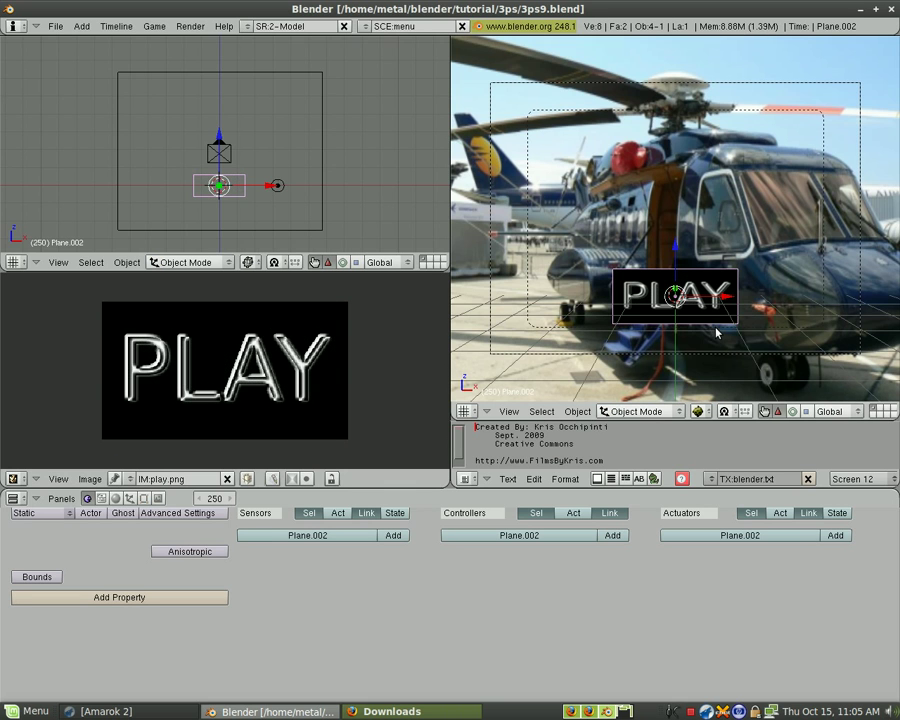
key(p)
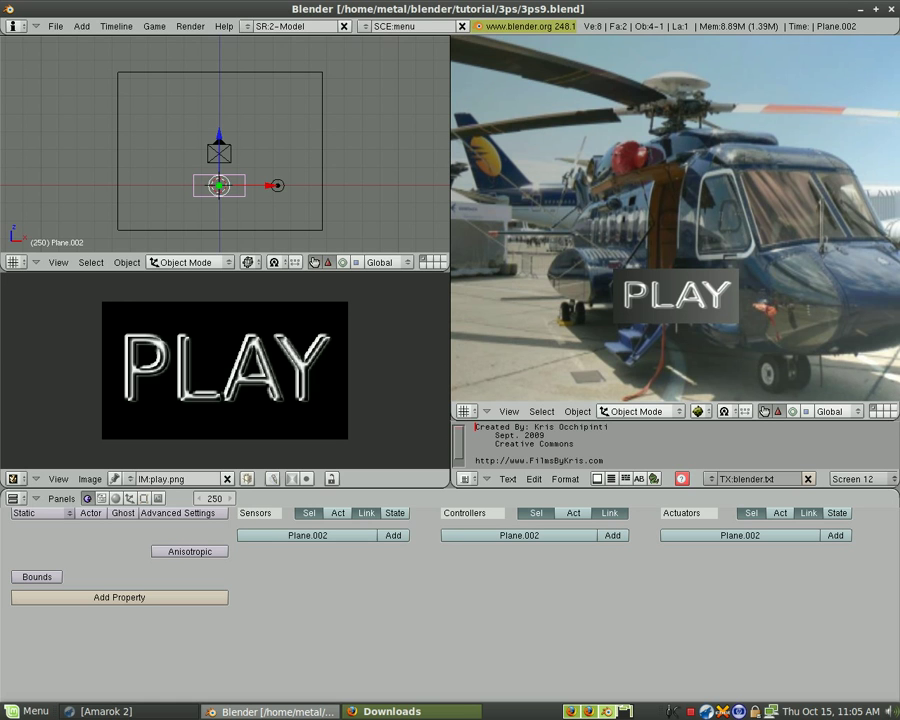
key(Escape)
Step: Set Plane.002's face texture blending to Alpha so the black background disappears
scroll(184, 520, up, 1)
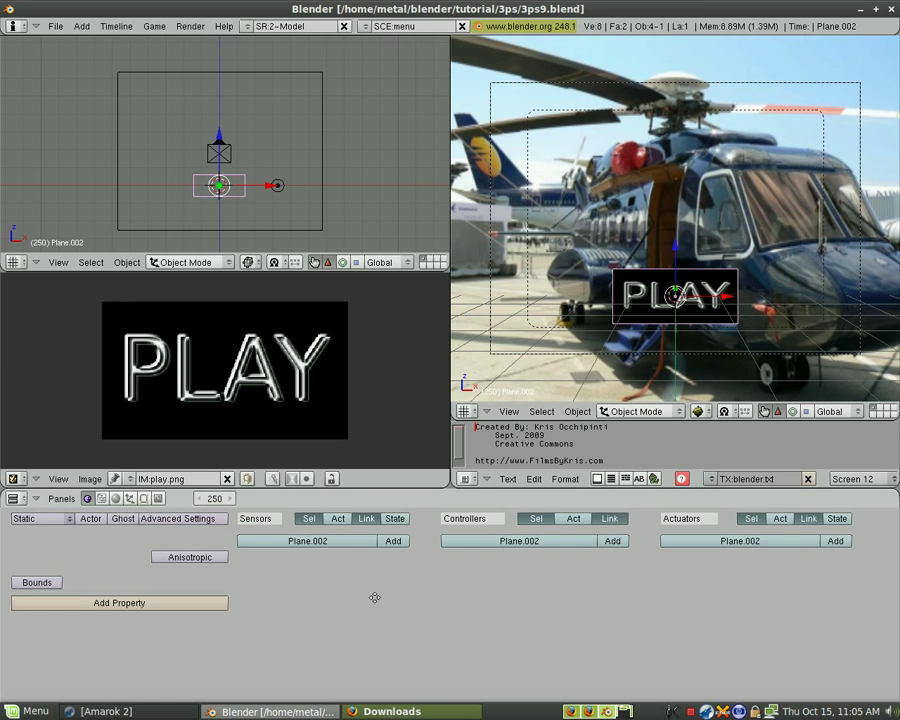
click(144, 498)
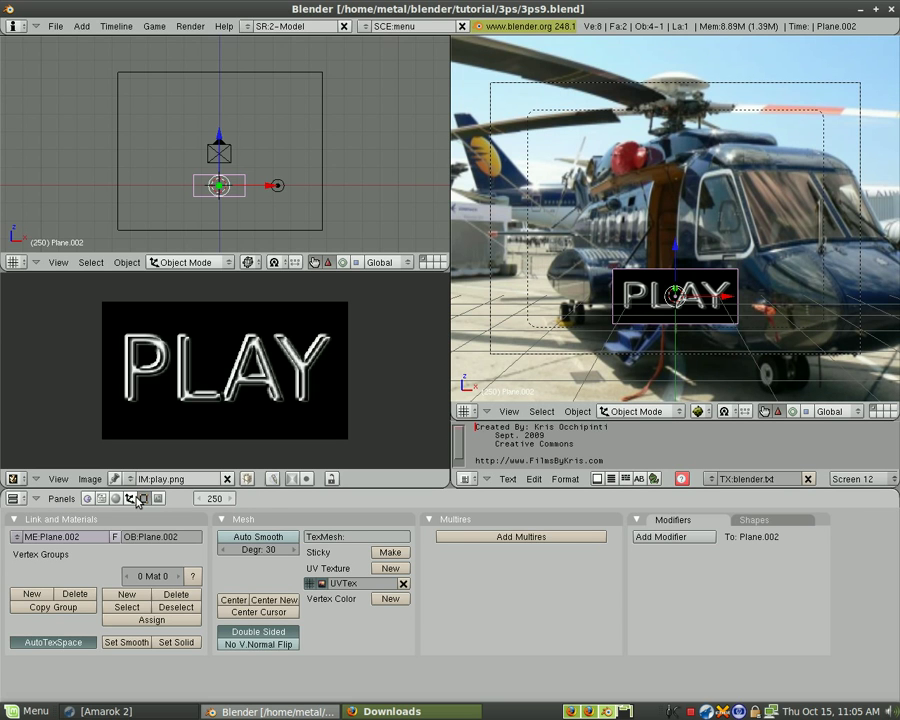
click(131, 499)
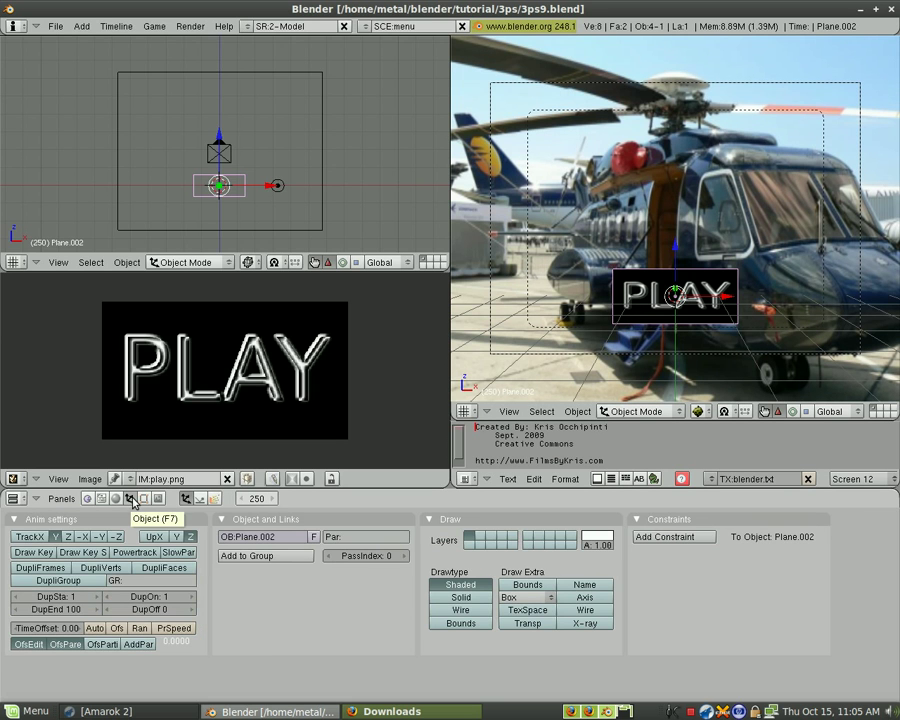
key(Tab)
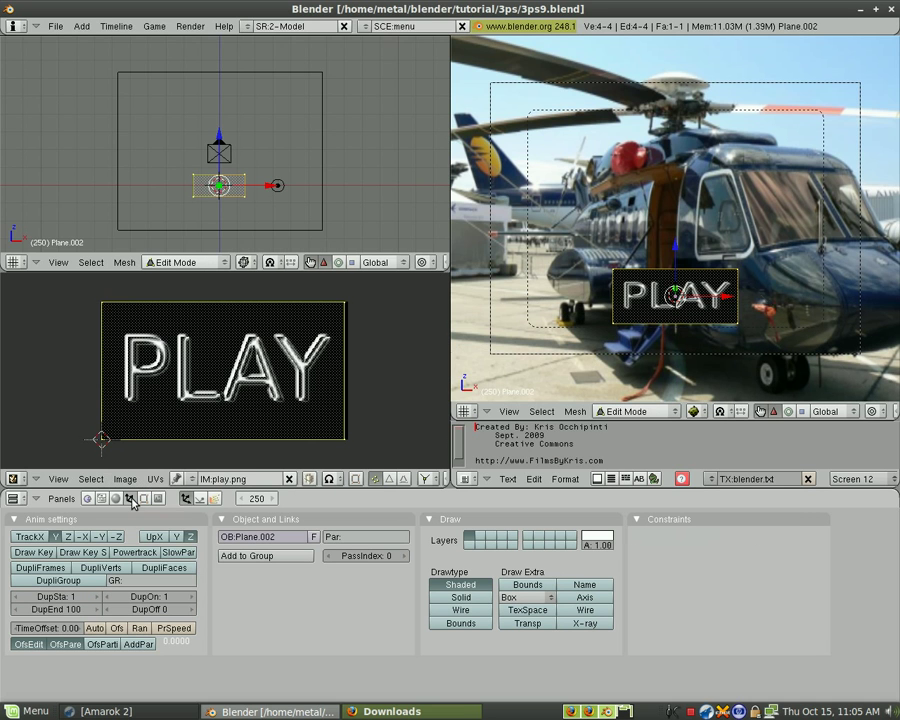
click(145, 499)
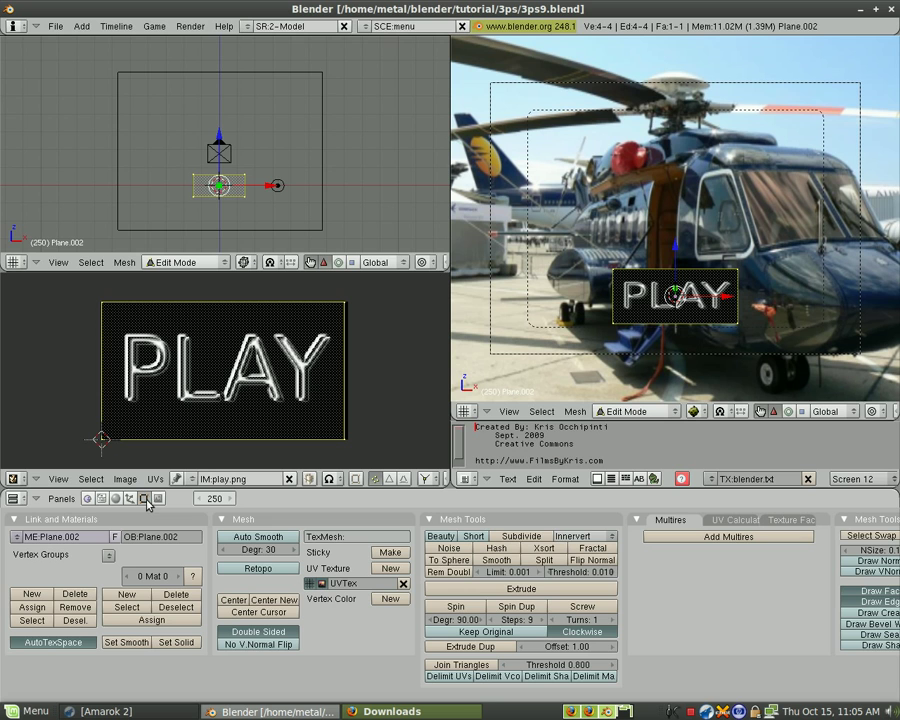
scroll(723, 523, down, 3)
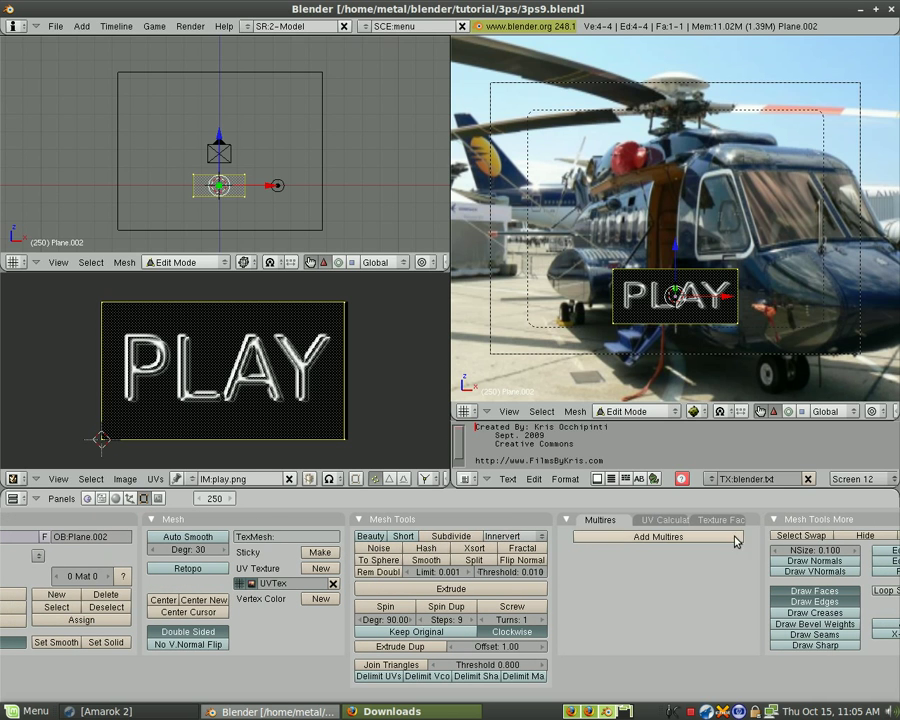
click(723, 521)
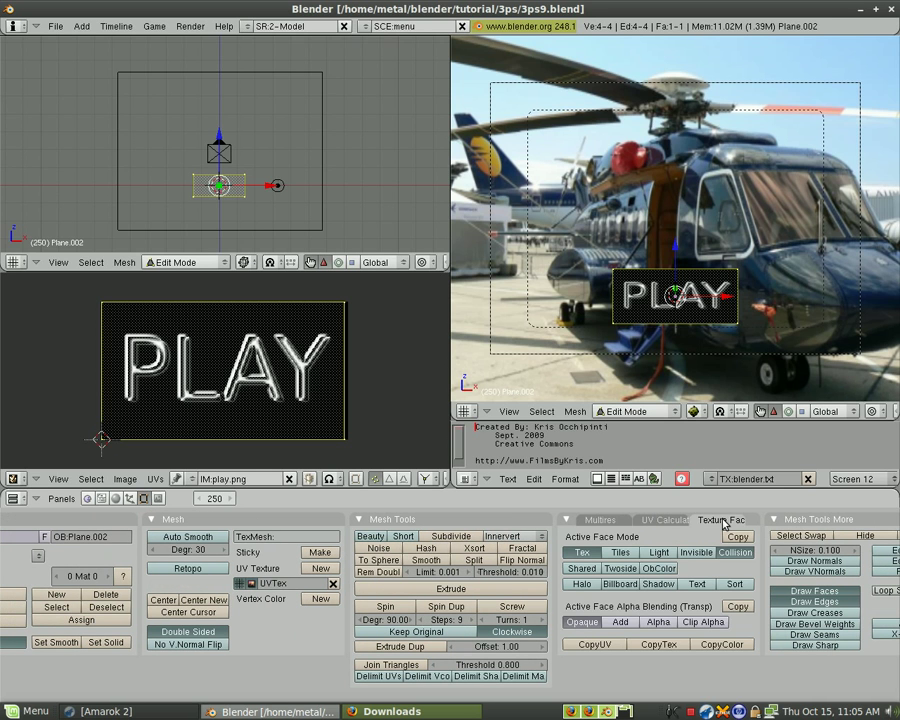
click(659, 622)
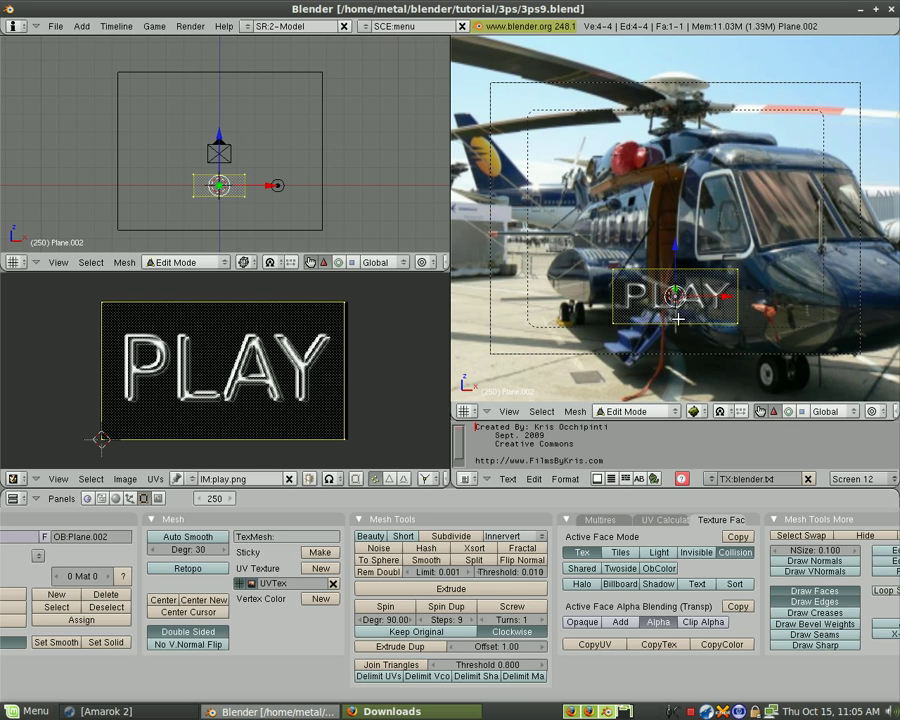
Step: Preview the game again to check the transparent PLAY button, then stop it
key(p)
key(Escape)
key(Tab)
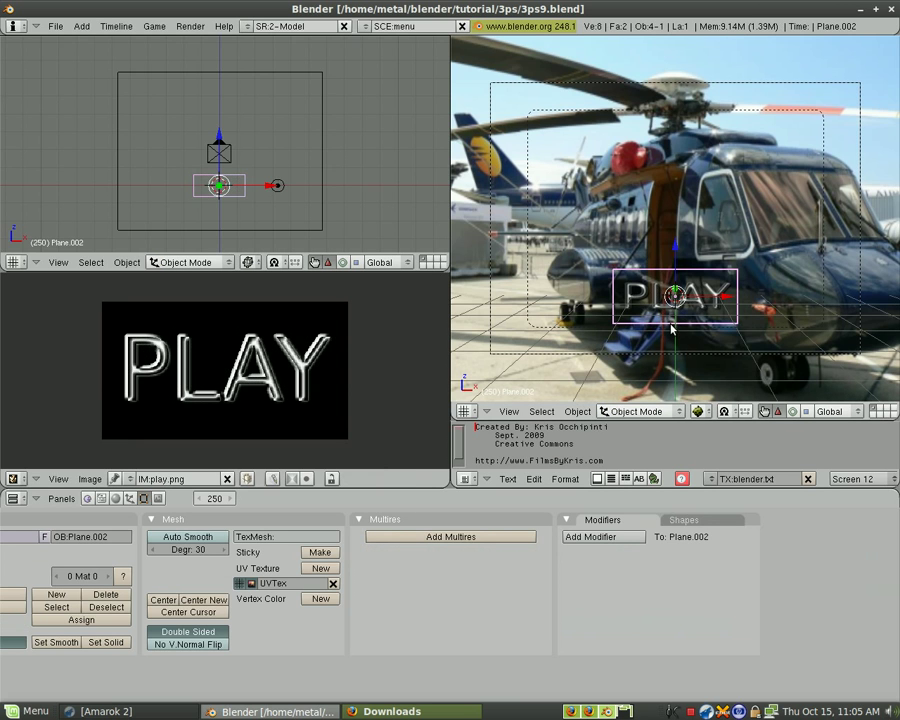
key(p)
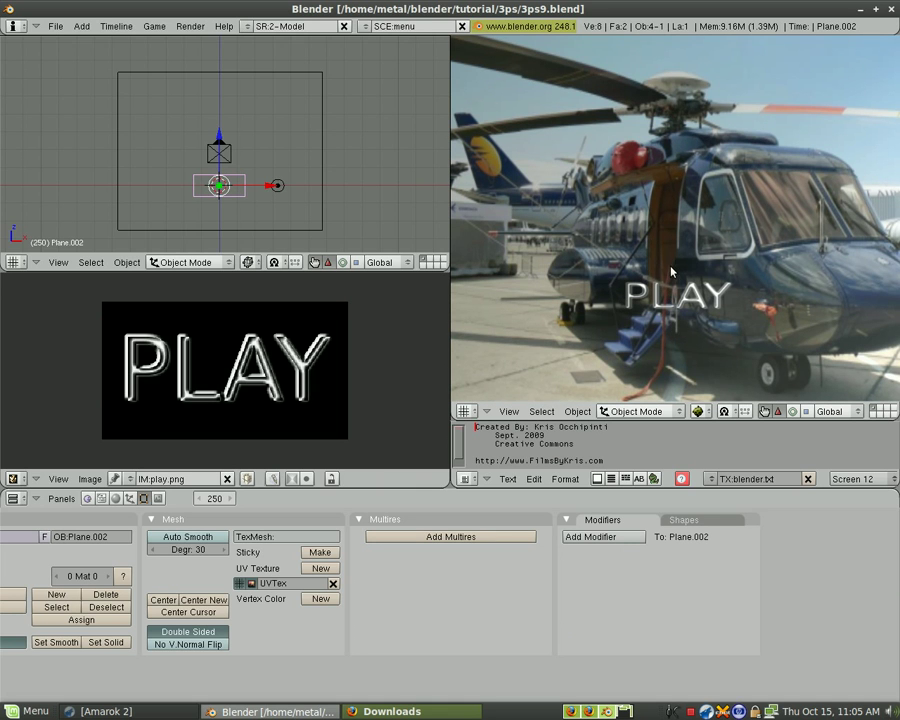
key(Escape)
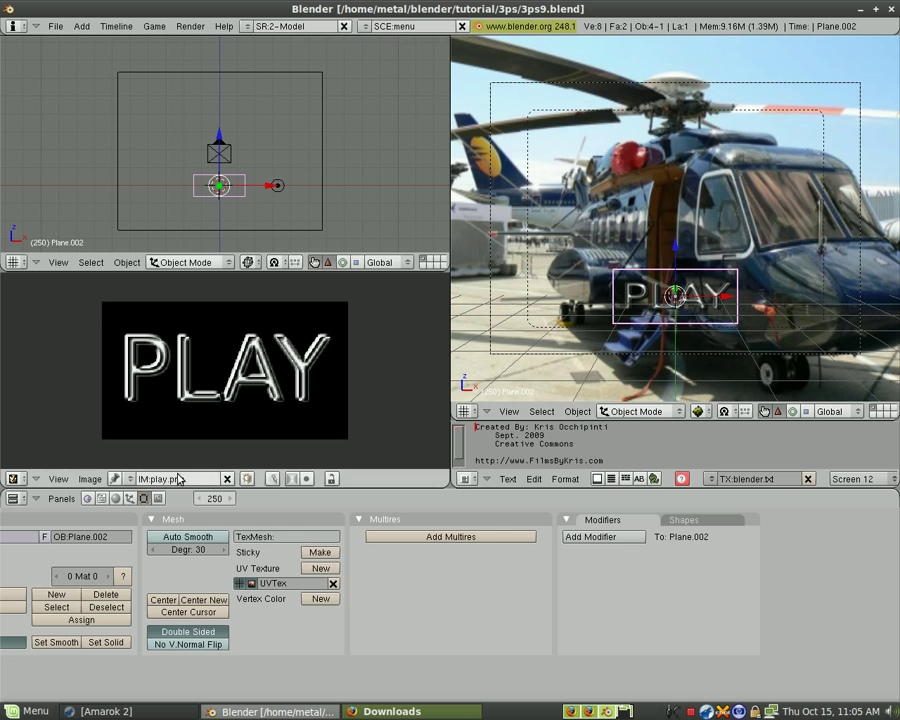
middle_drag(166, 540, 236, 534)
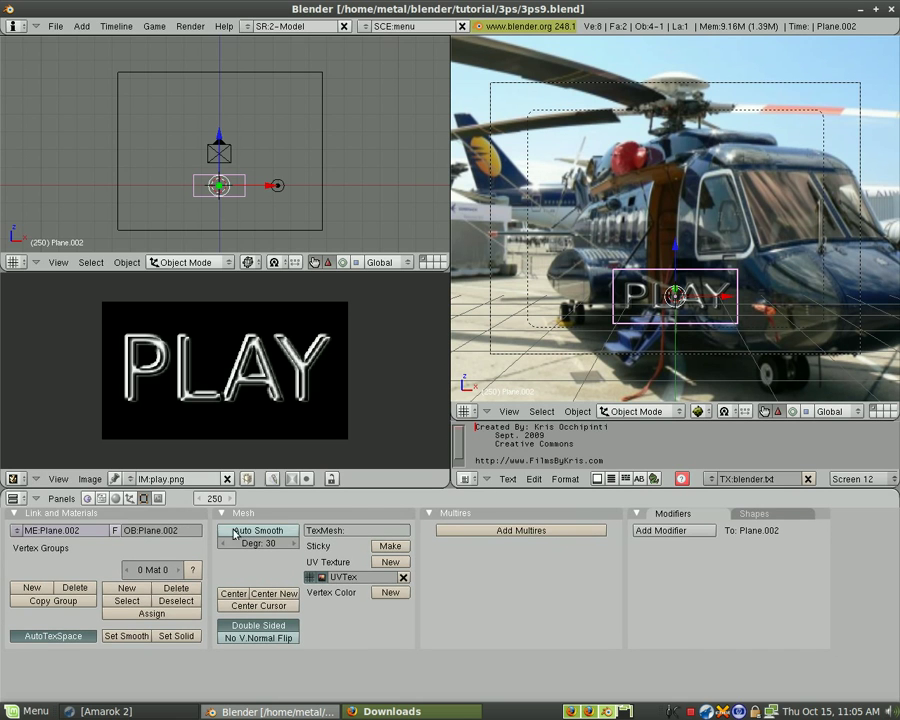
Step: Add two Mouse sensors to the PLAY plane: Left button and Mouse over
click(87, 498)
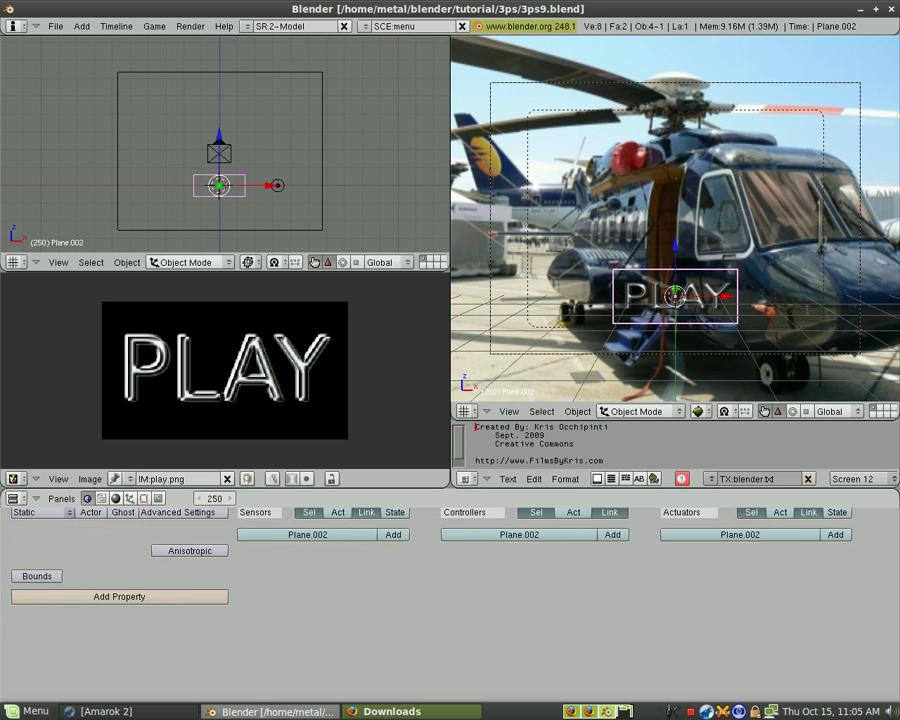
click(394, 535)
click(394, 535)
click(280, 548)
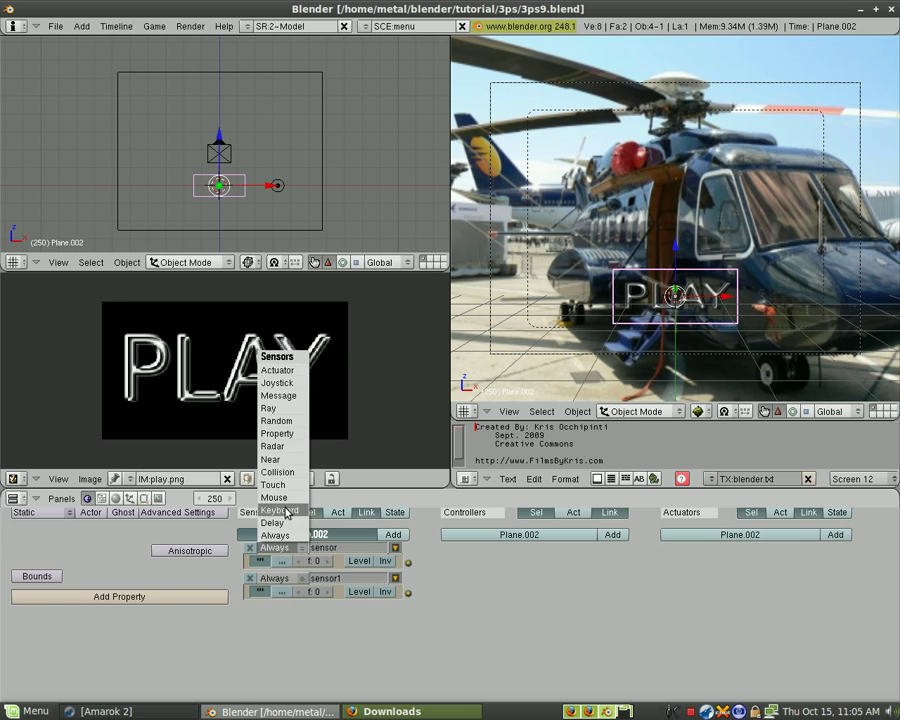
click(285, 497)
click(298, 590)
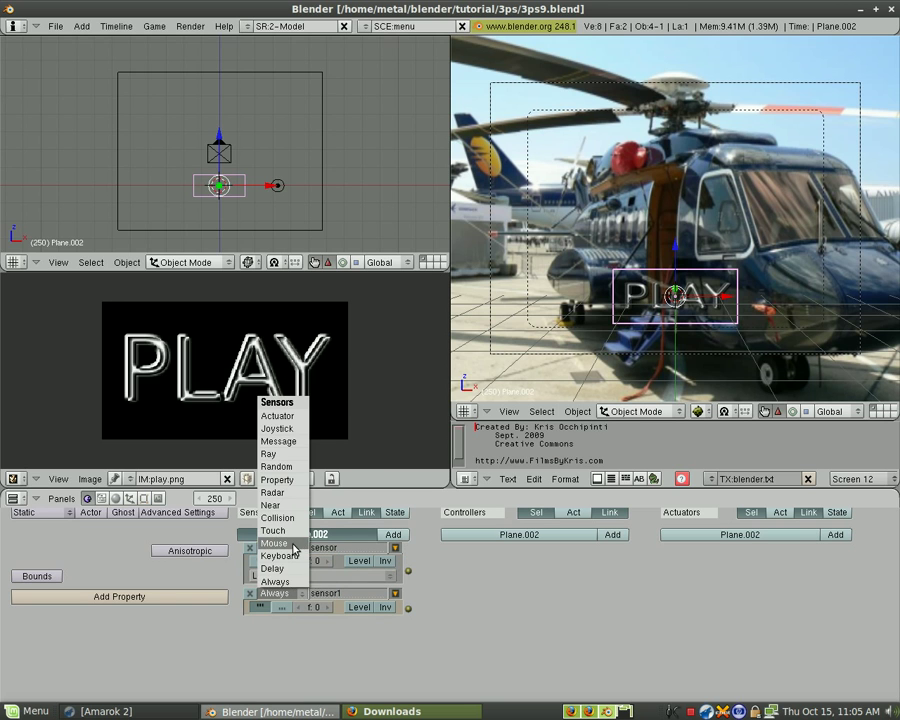
click(293, 543)
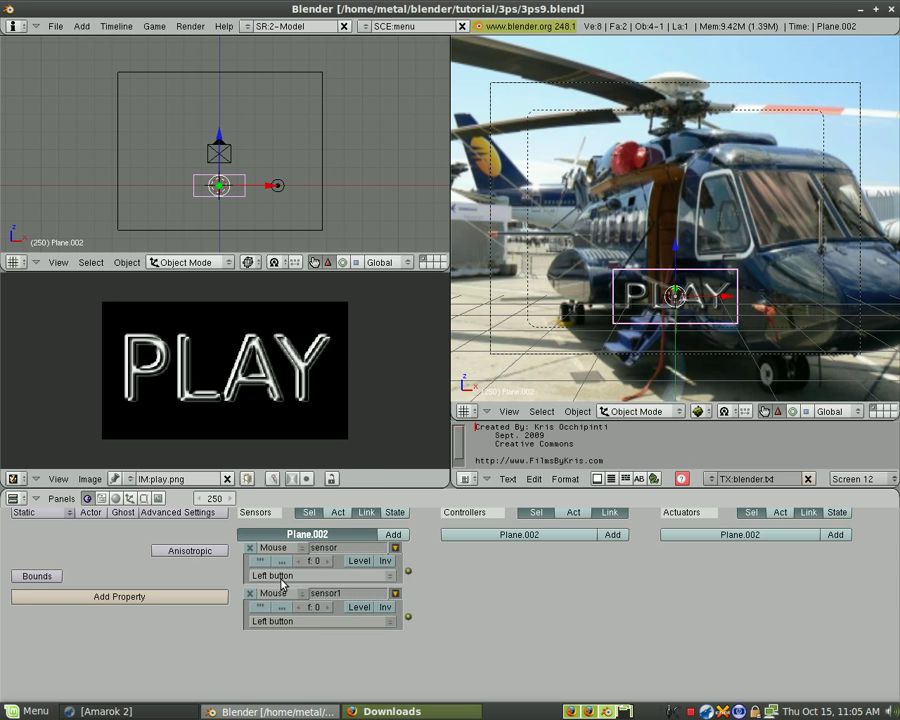
click(300, 620)
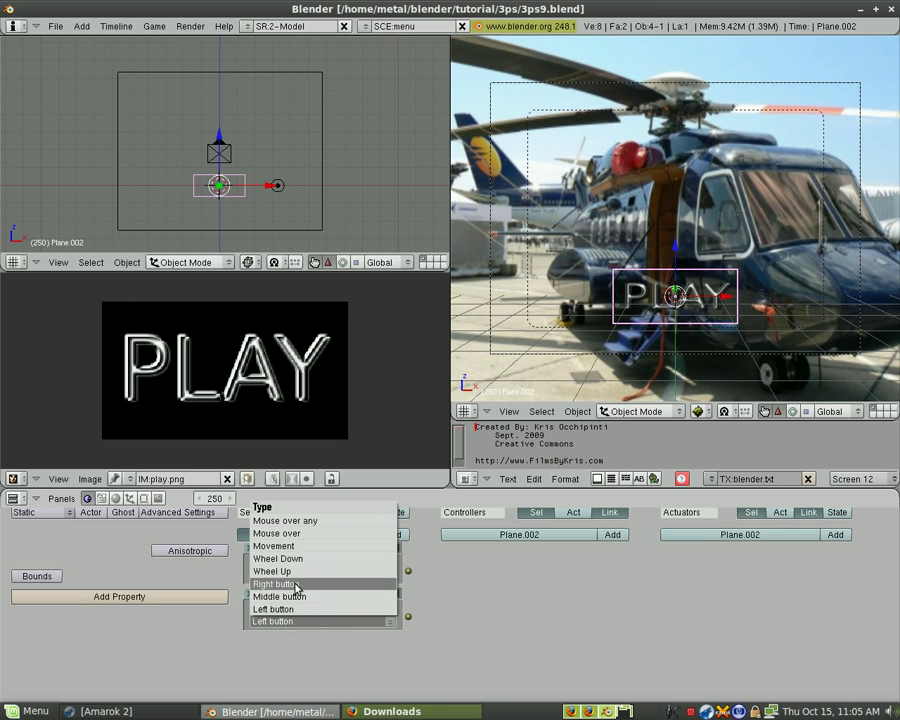
click(305, 534)
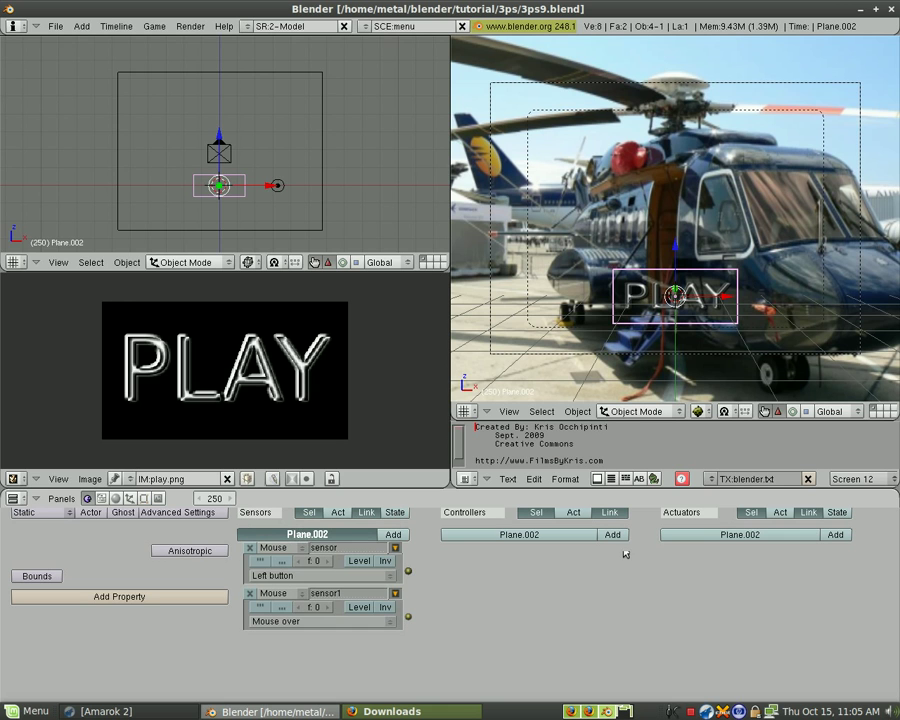
Step: Add an AND controller and wire both mouse sensors into it
click(613, 535)
drag(412, 574, 441, 576)
drag(408, 616, 441, 577)
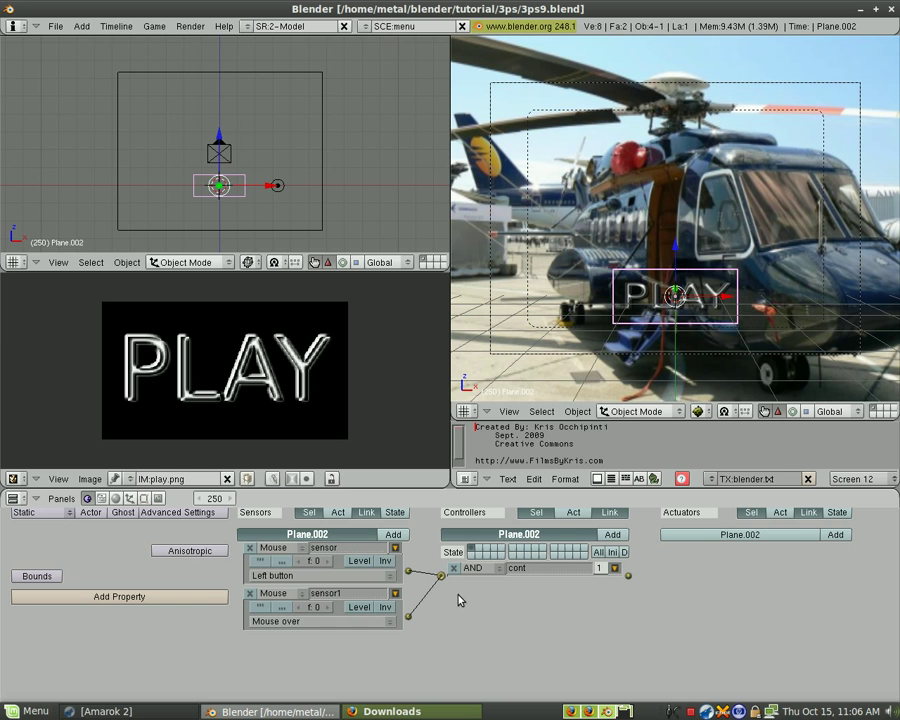
Step: Add a Set Scene actuator targeting 'Scene' and link the AND controller to it
click(835, 535)
click(695, 548)
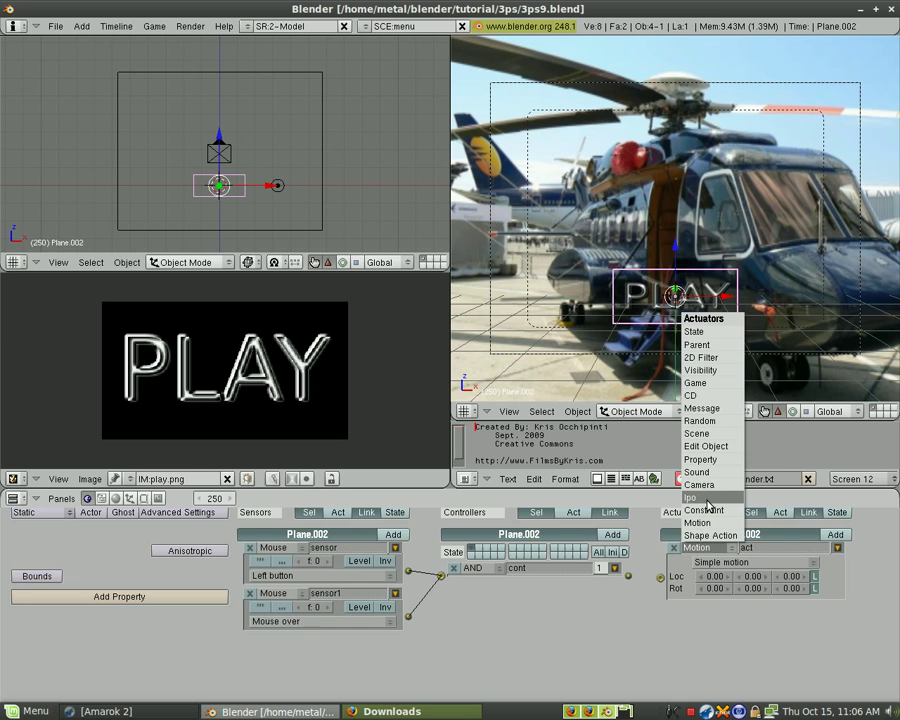
click(700, 434)
click(724, 564)
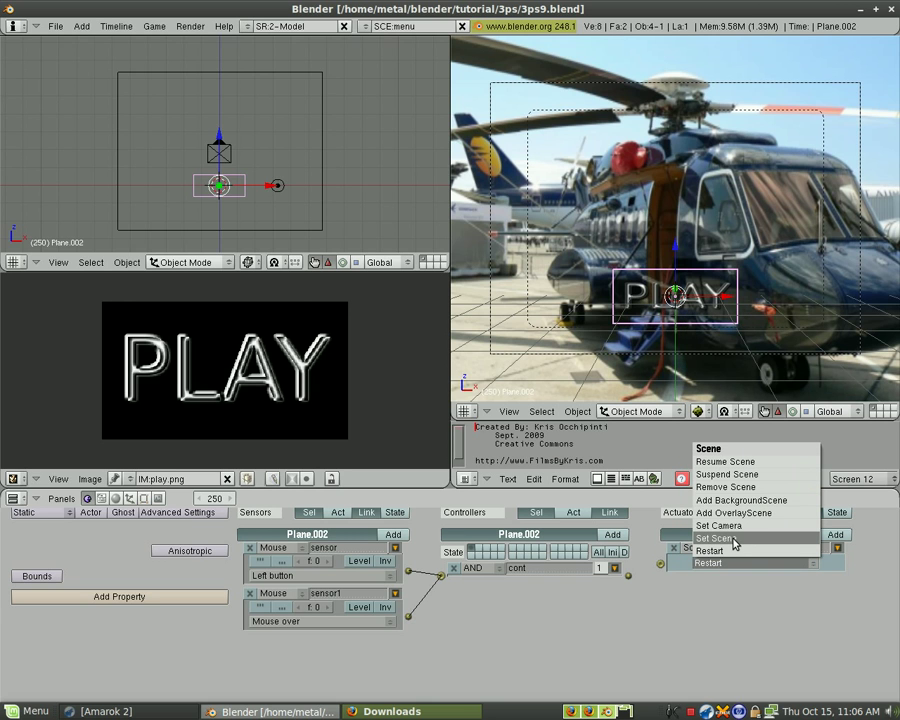
click(735, 539)
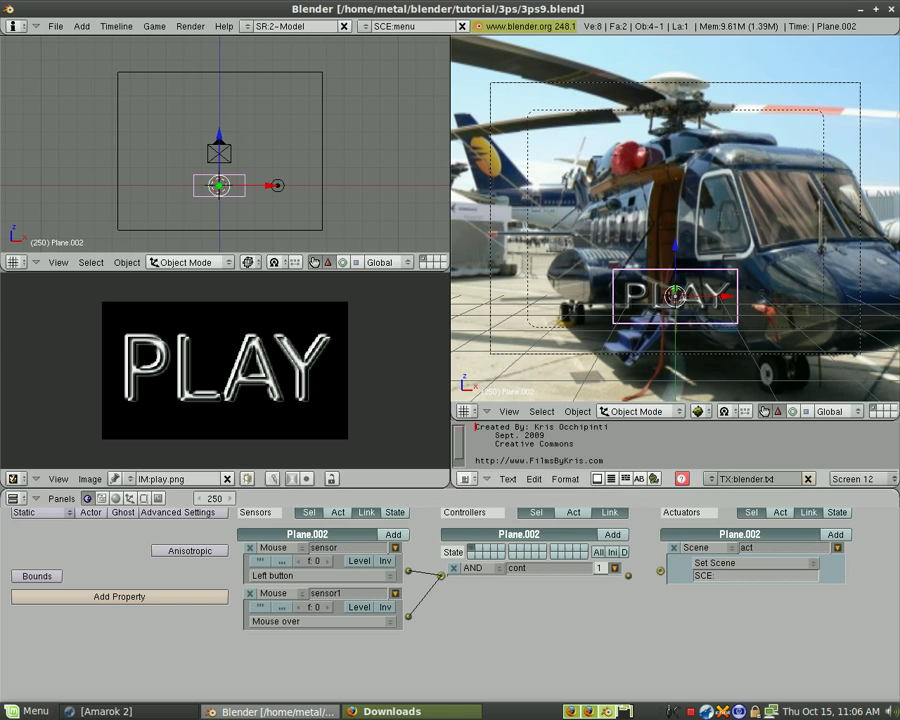
click(363, 27)
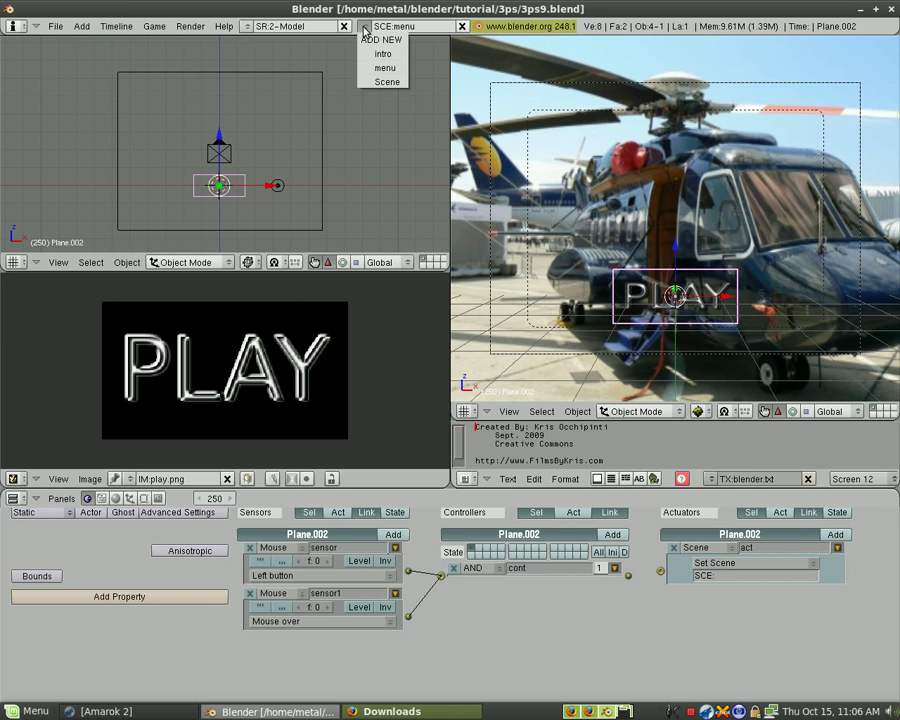
click(745, 580)
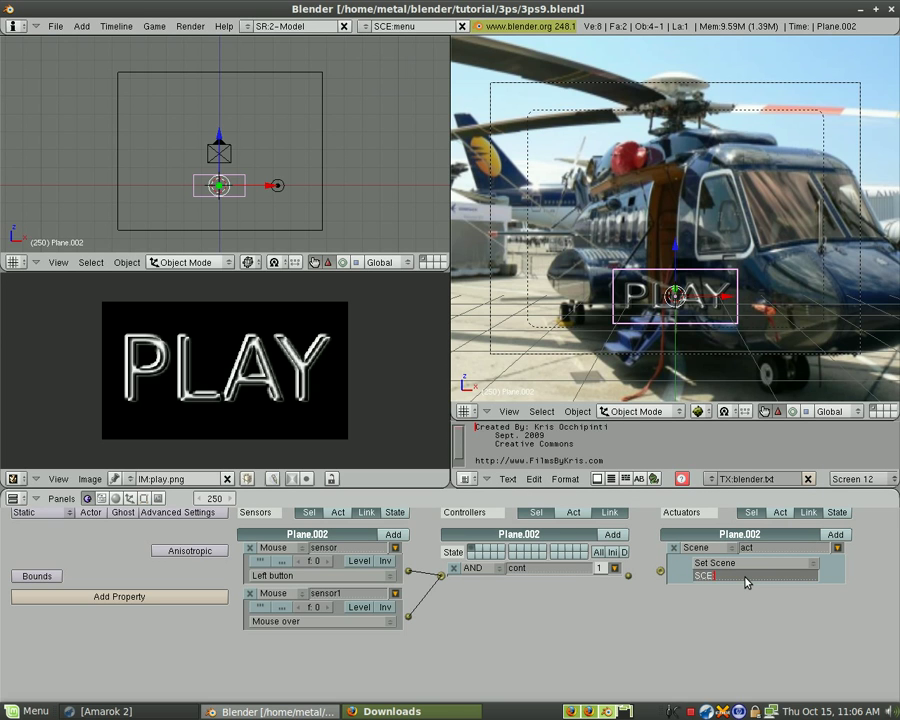
text(Scene)
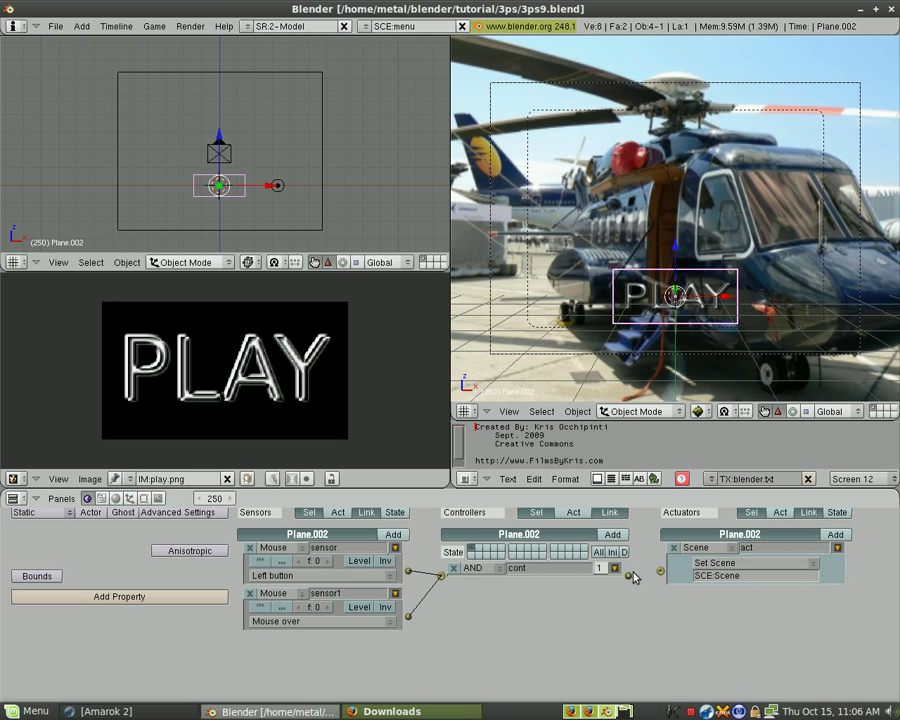
drag(628, 576, 661, 572)
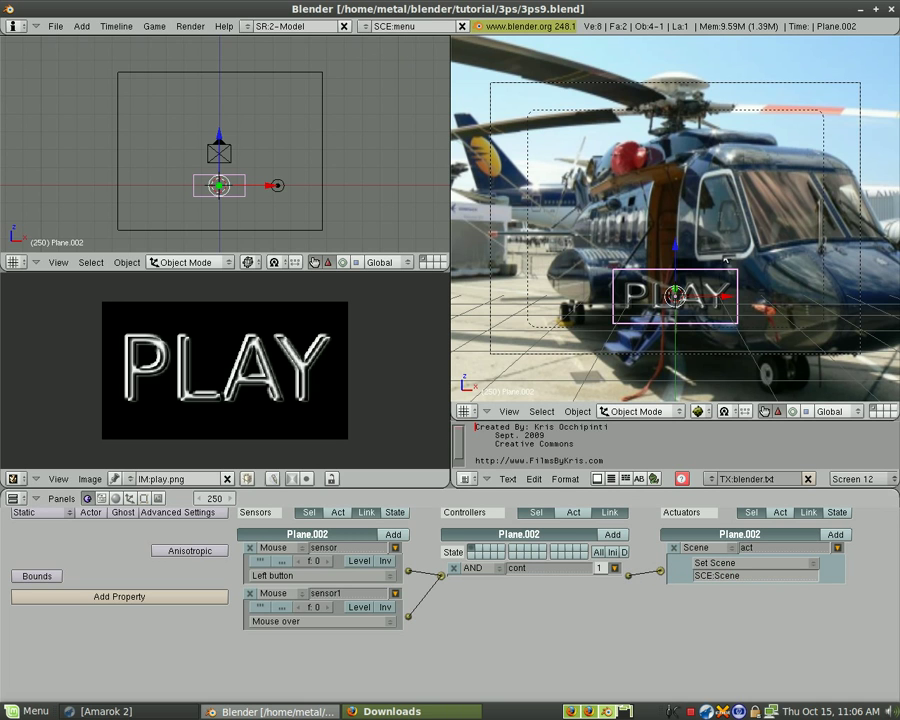
Step: Test that clicking PLAY loads the game scene, then switch to the intro scene
key(p)
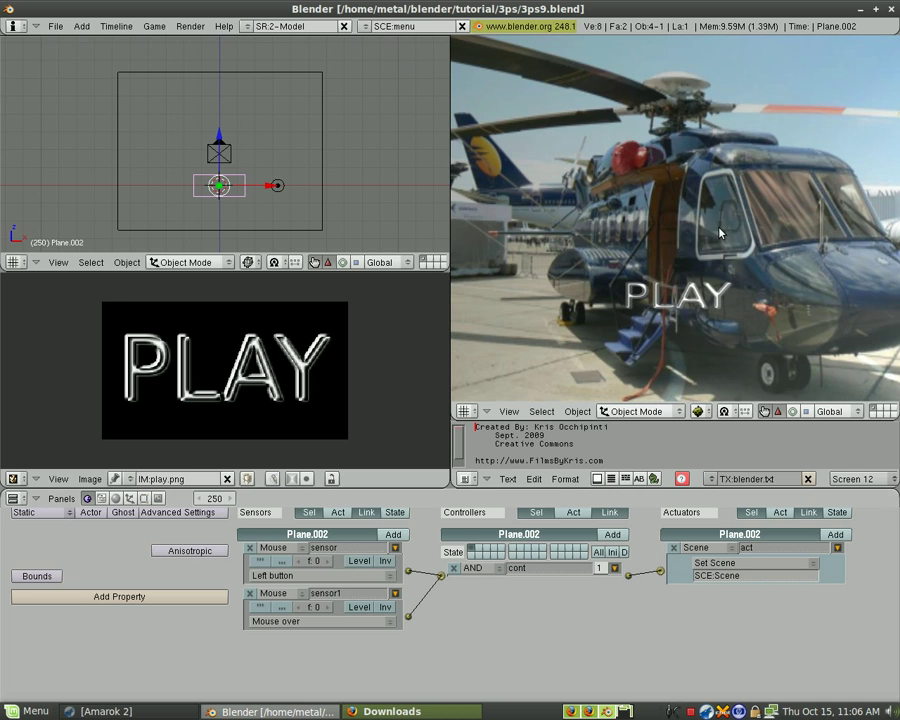
click(656, 298)
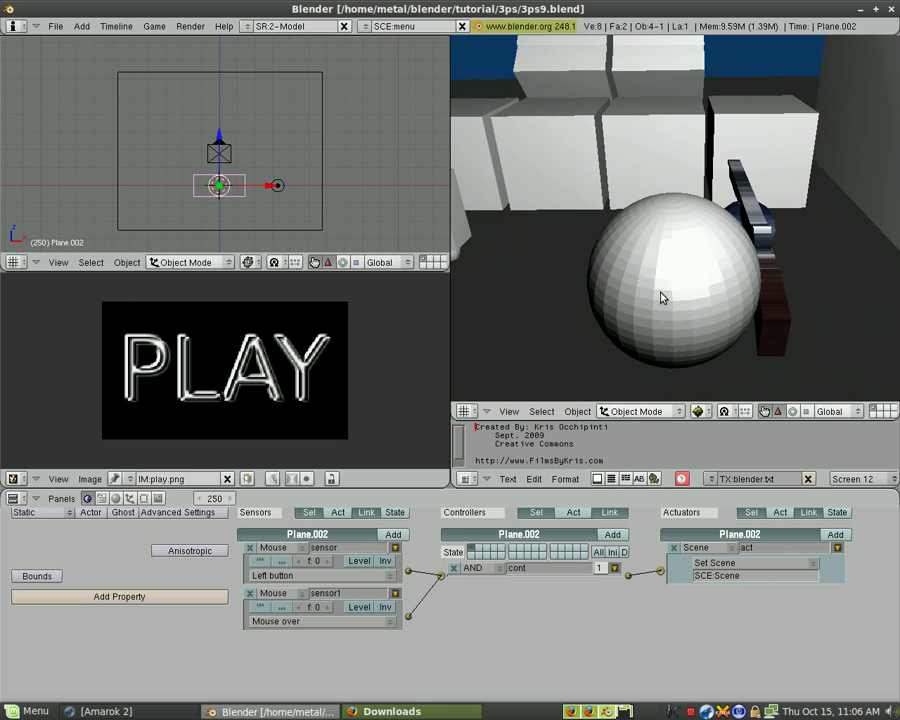
key(Escape)
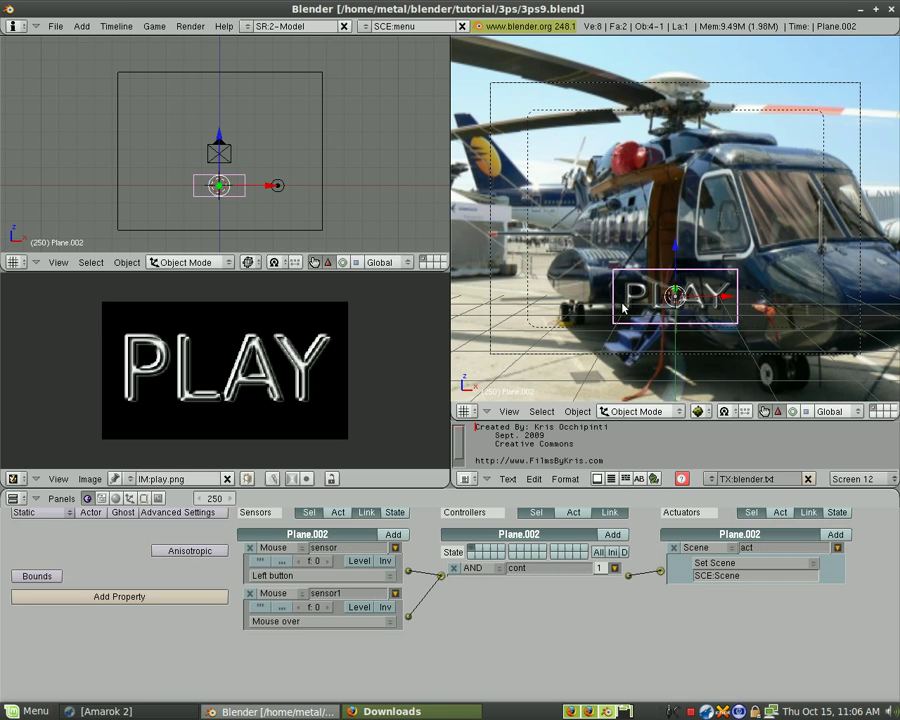
click(364, 26)
click(375, 56)
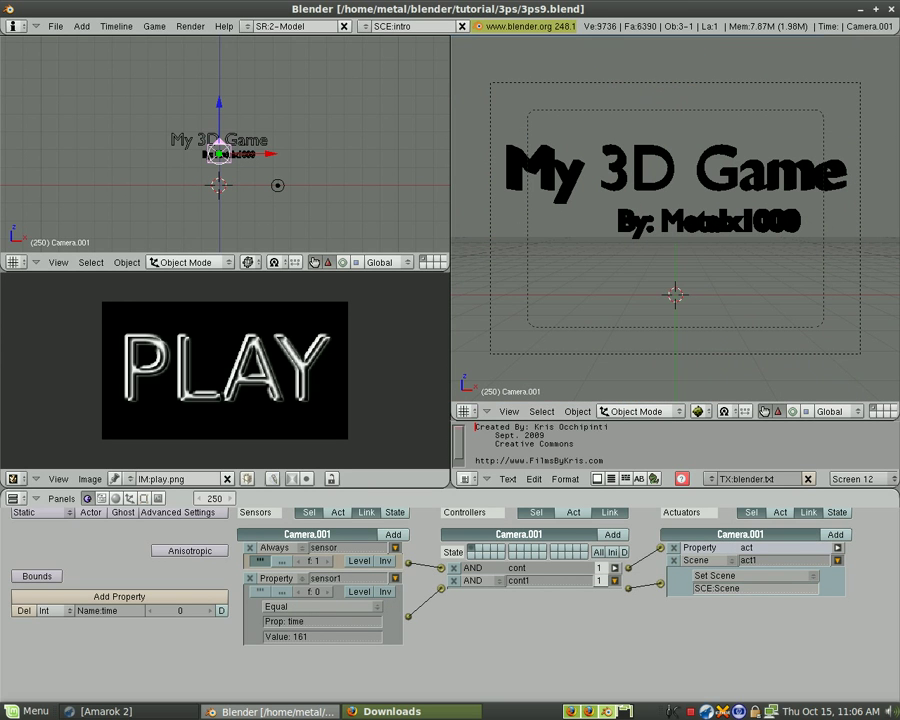
Step: Point the intro camera's Set Scene actuator at 'menu', then test-run the game through PLAY into the game scene
click(732, 589)
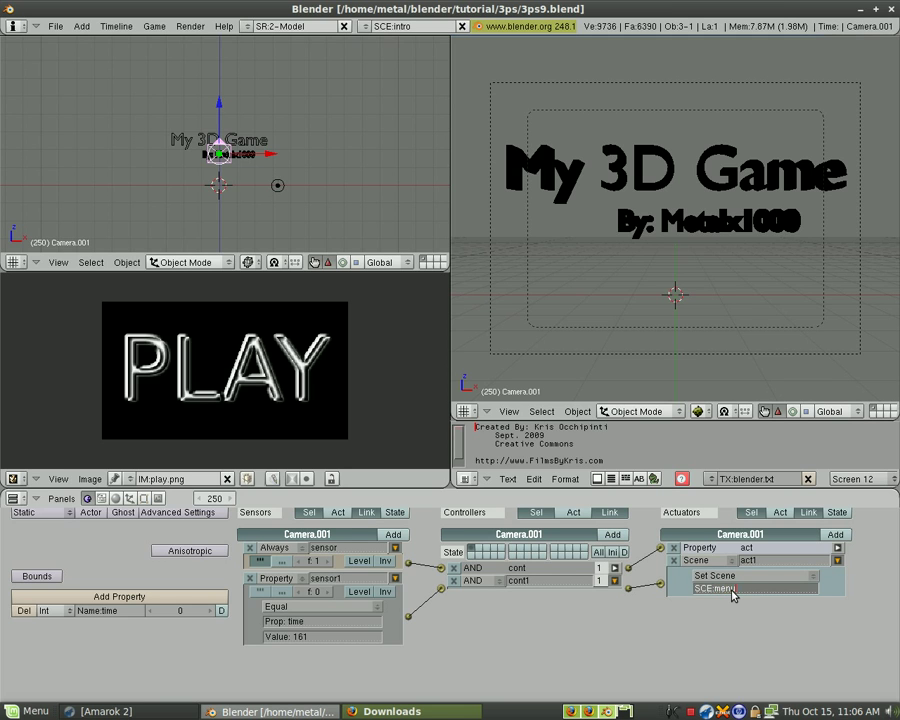
text(menu)
key(Return)
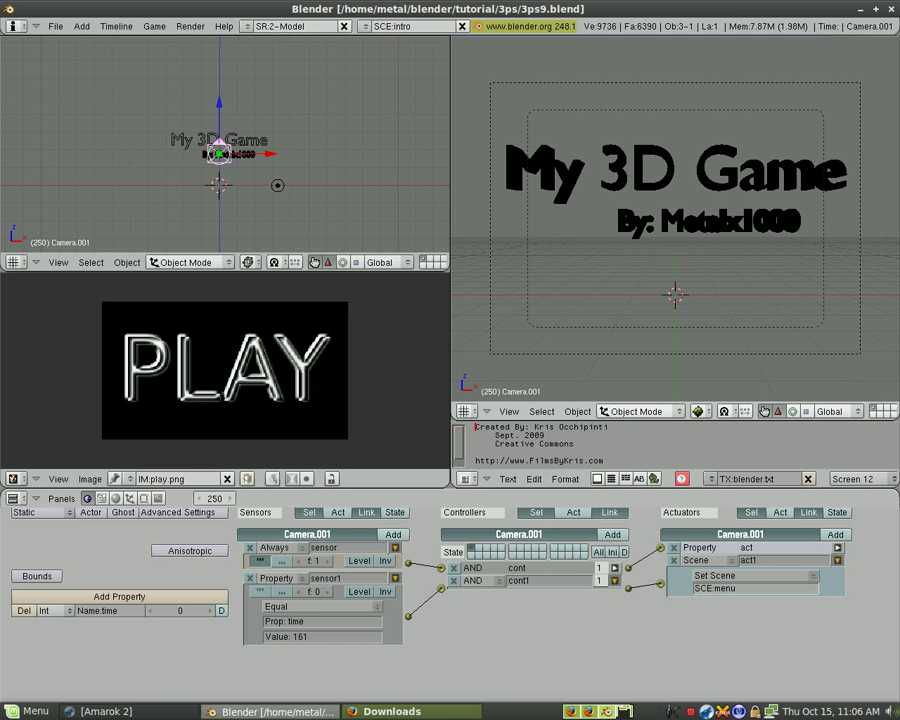
key(p)
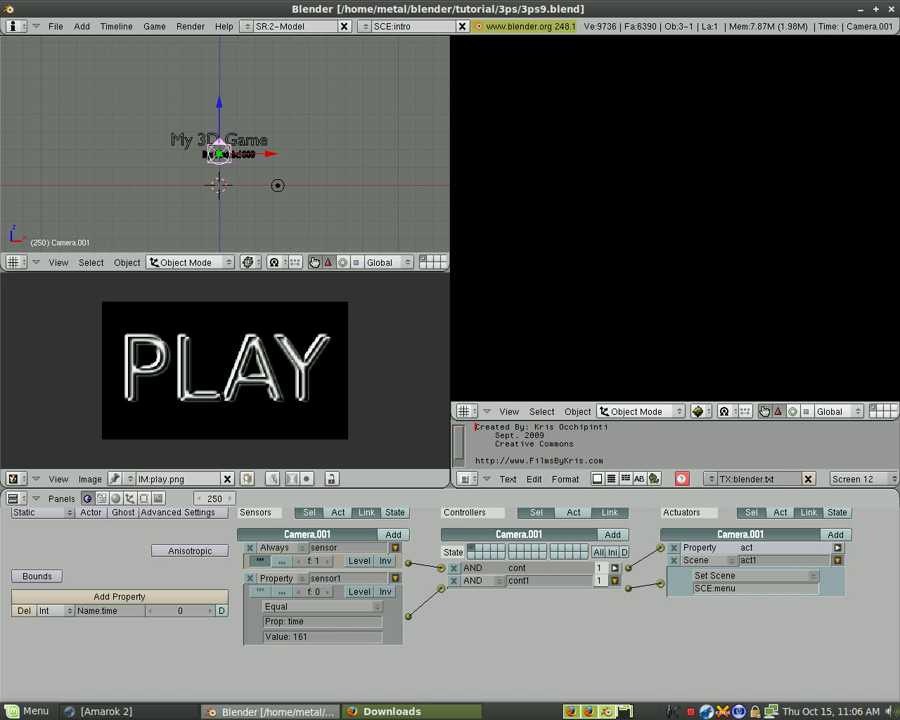
click(656, 298)
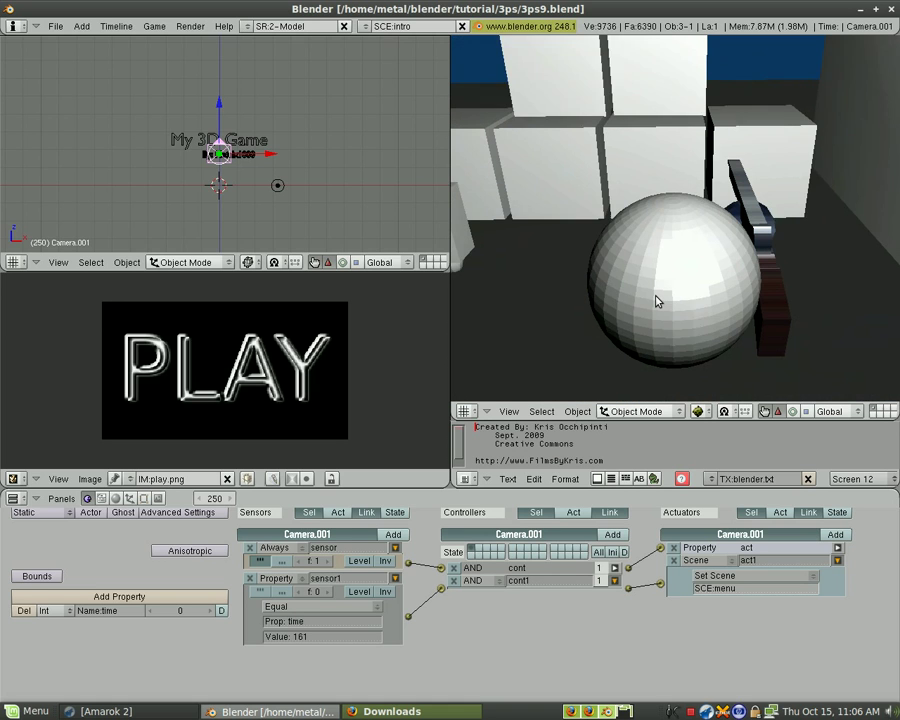